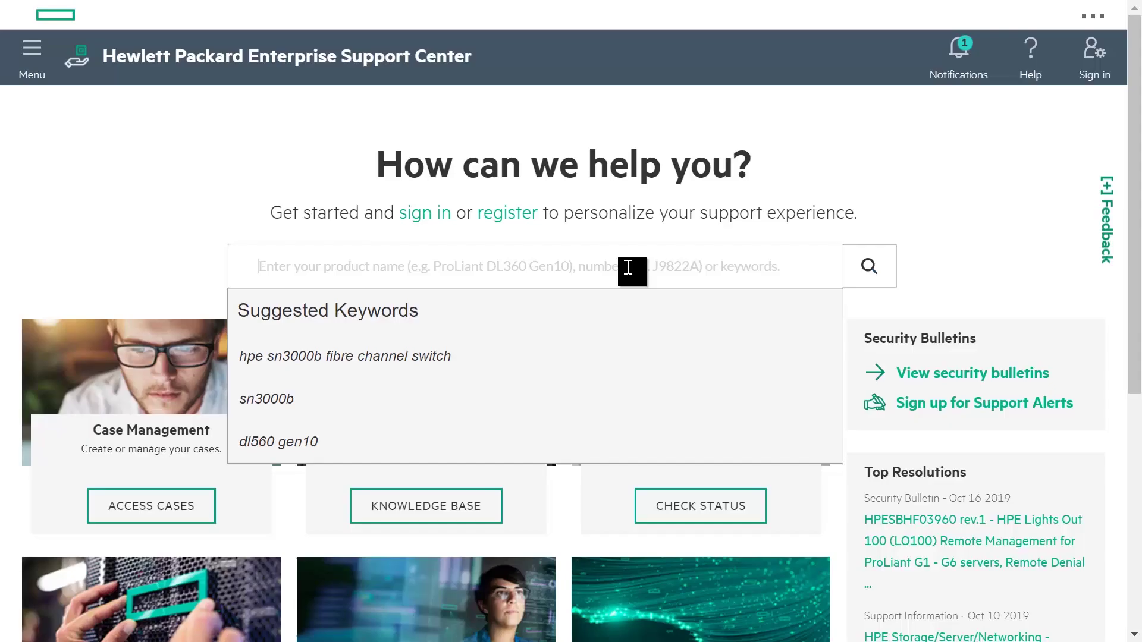
Step: Find the SN3000B switch and filter to Firmware (Entitlement Required), OS Independent
type("sn3000")
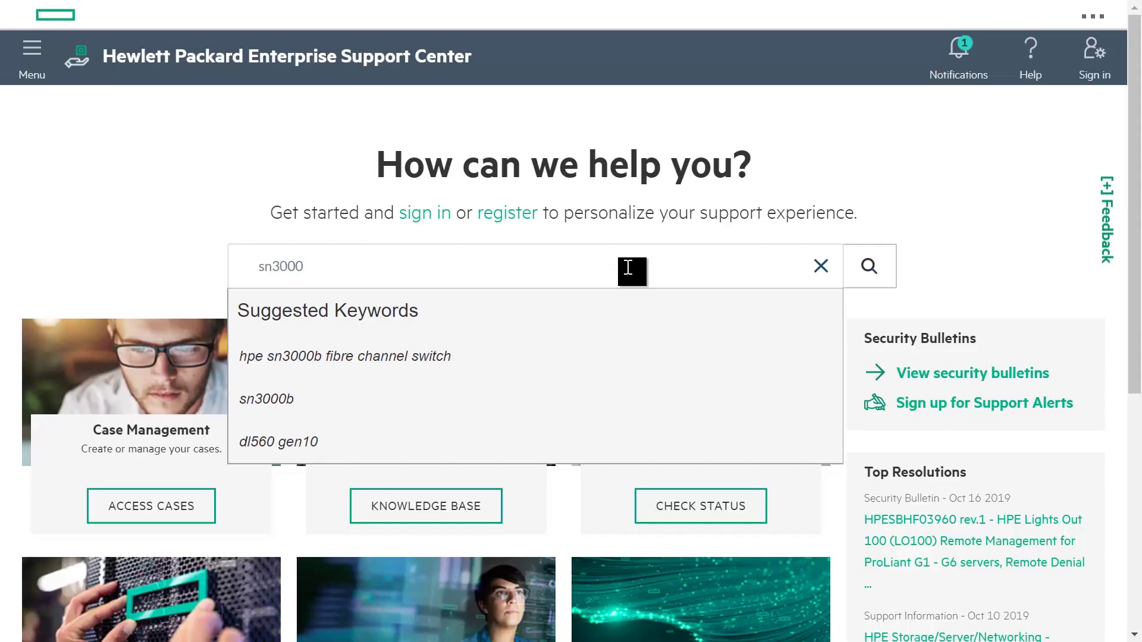
type("b")
left_click(415, 355)
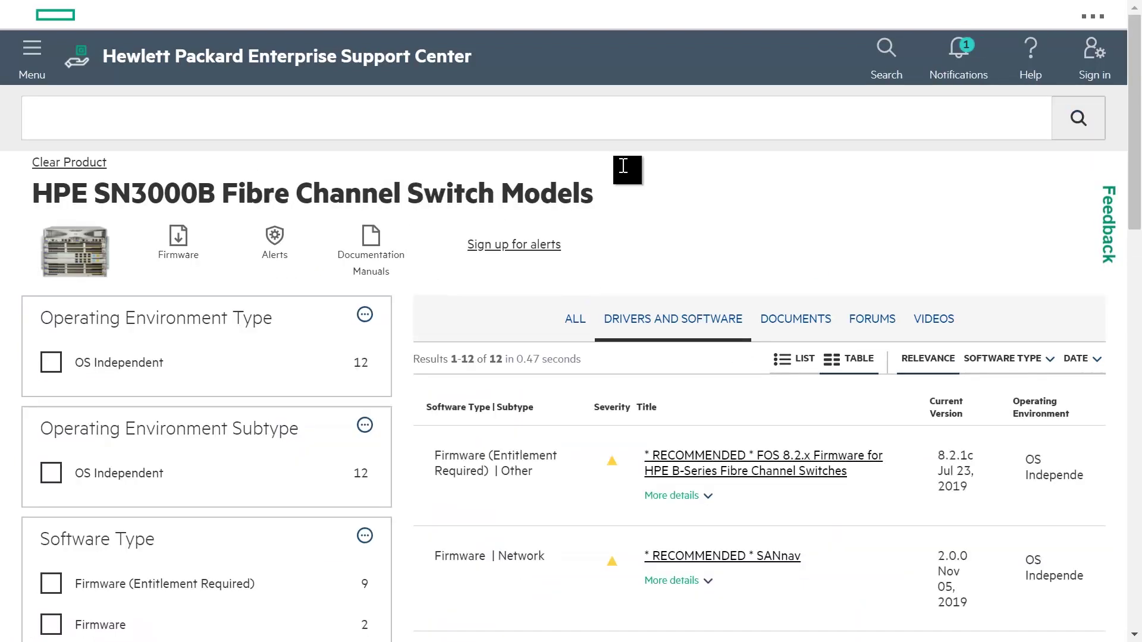
scroll(811, 214, "down", 2)
left_click(50, 495)
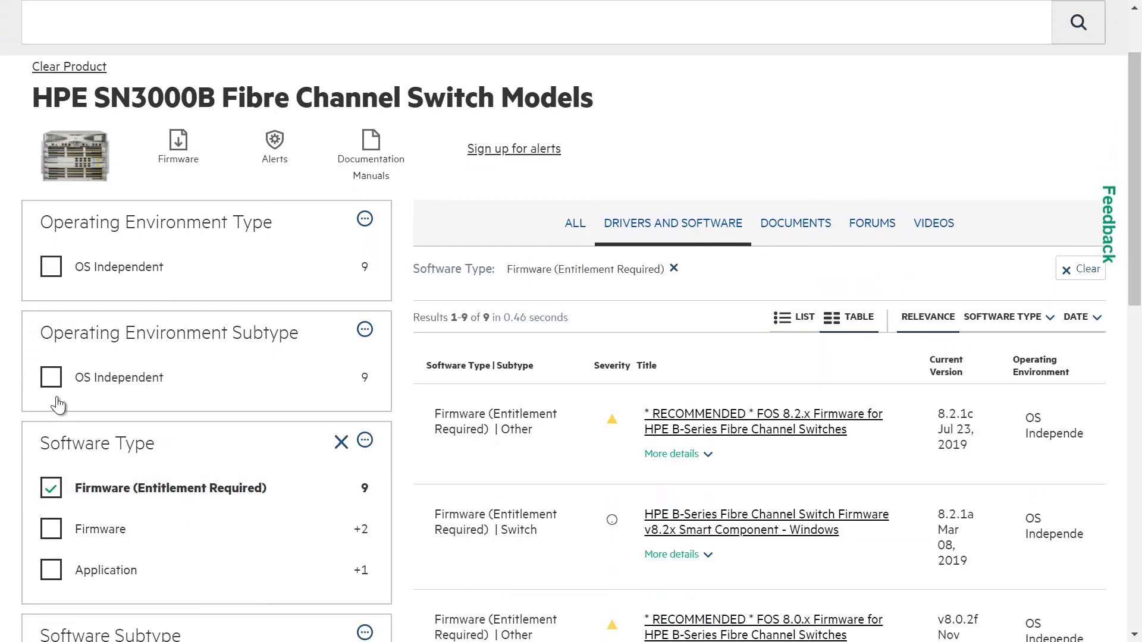
left_click(52, 378)
Step: Open the recommended FOS 8.2.x firmware and show its release notes
left_click_drag(1140, 232, 1141, 277)
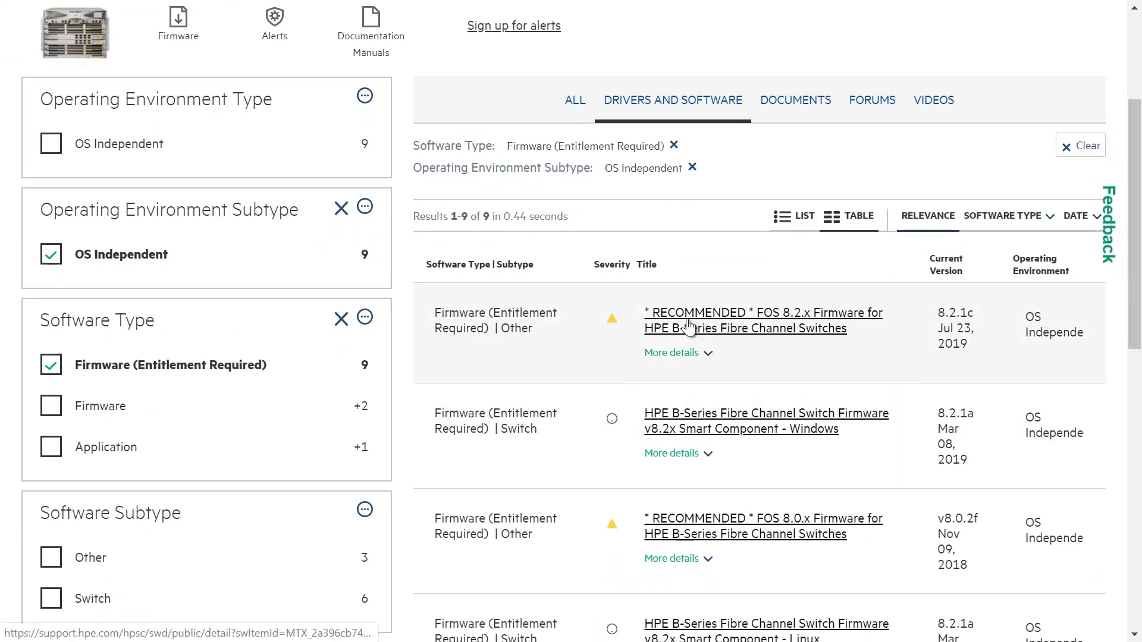
left_click(688, 324)
left_click_drag(1139, 133, 1141, 440)
left_click(542, 463)
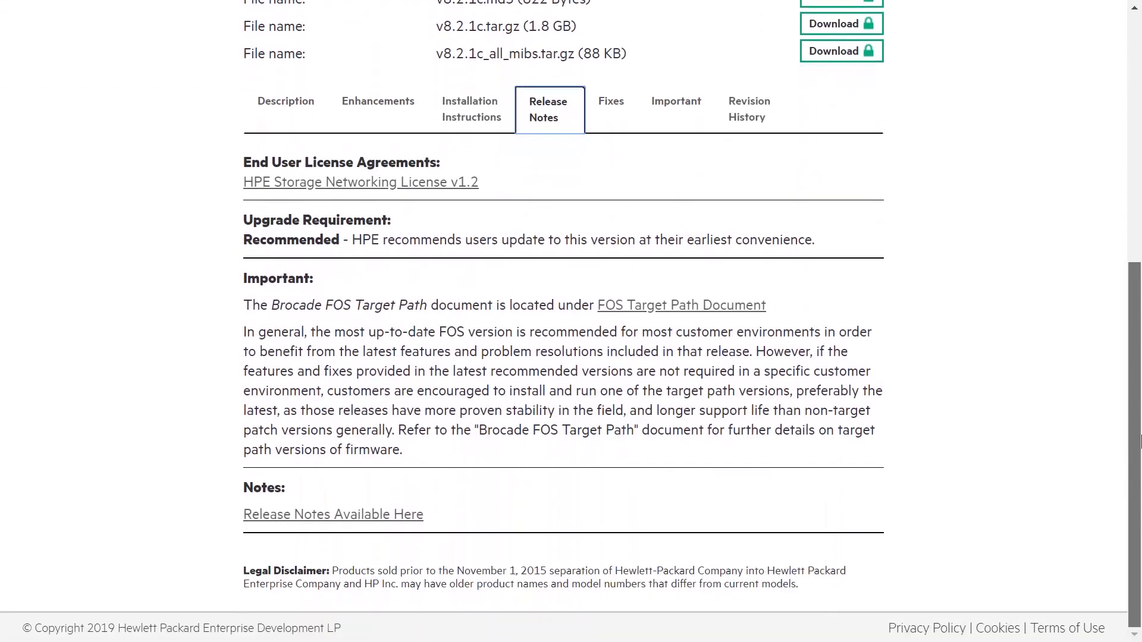
left_click(224, 517)
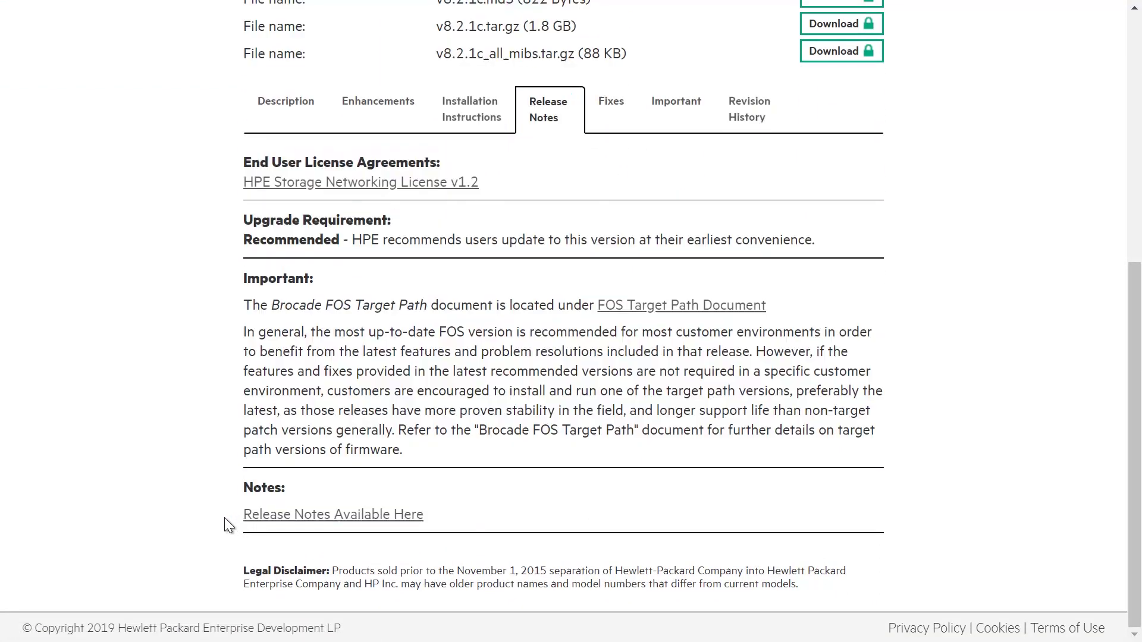
Step: Open the FOS 8.2.1c release notes PDF and jump to Migration Path on page 29
left_click(303, 515)
key("ctrl+f")
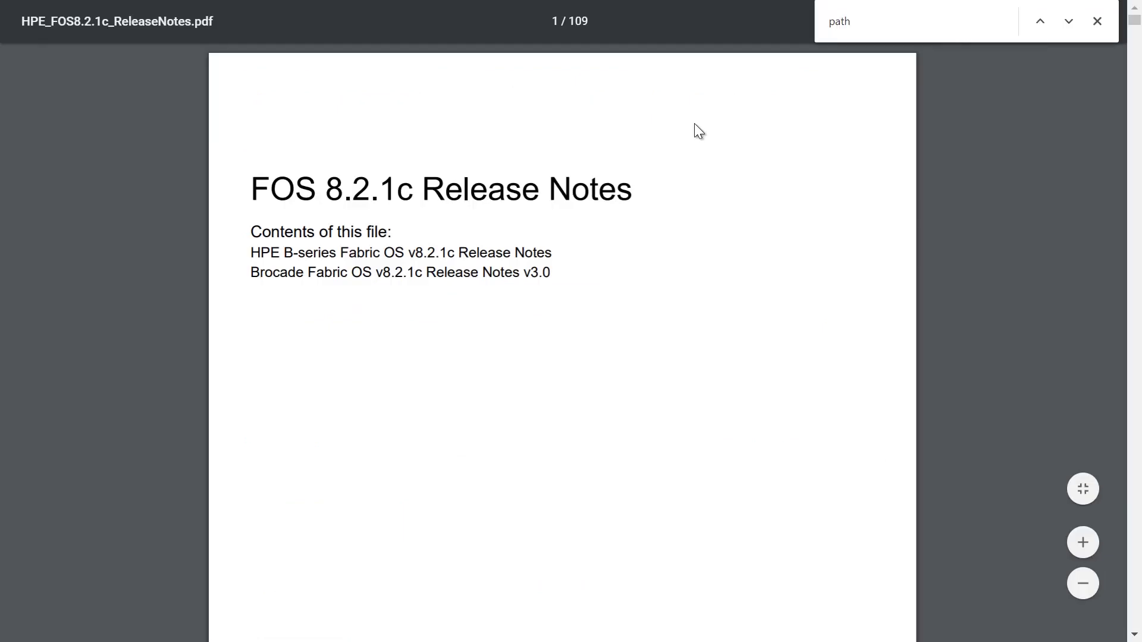
left_click(918, 28)
key("BackSpace")
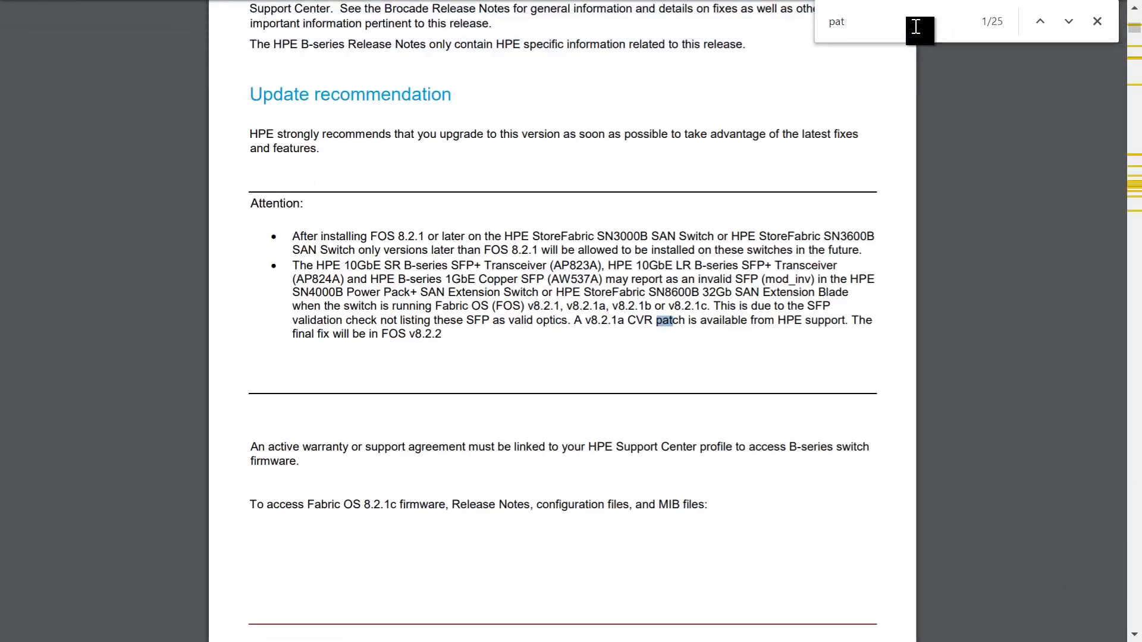
type("h")
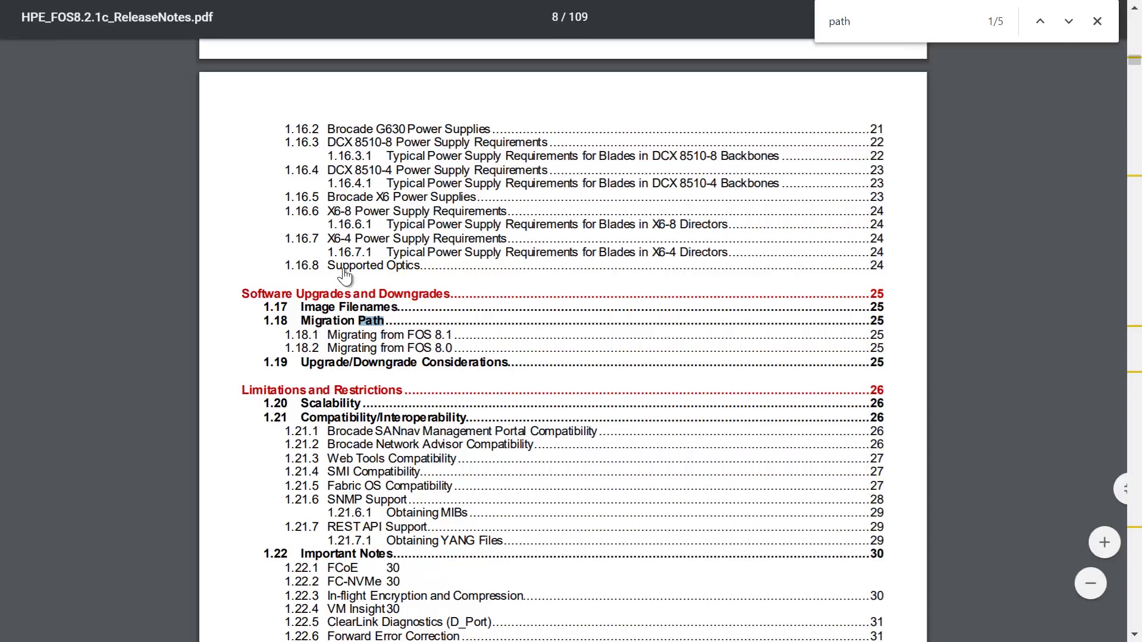
left_click(391, 295)
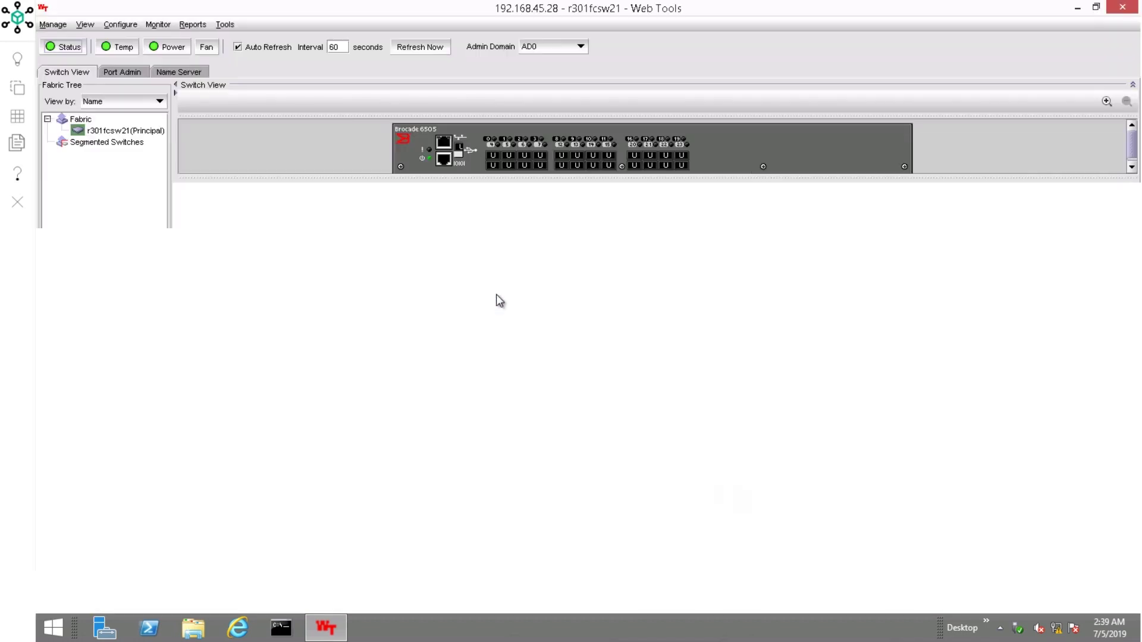
Step: Open the C:\ftp folder in File Explorer to see the firmware folders
left_click(190, 633)
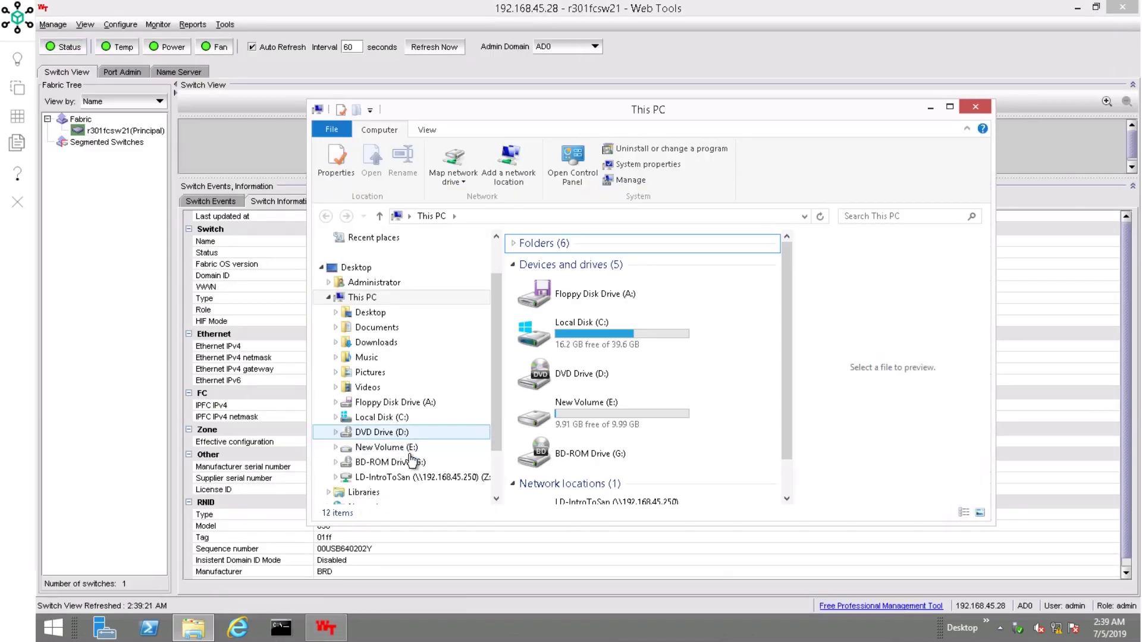
left_click(404, 418)
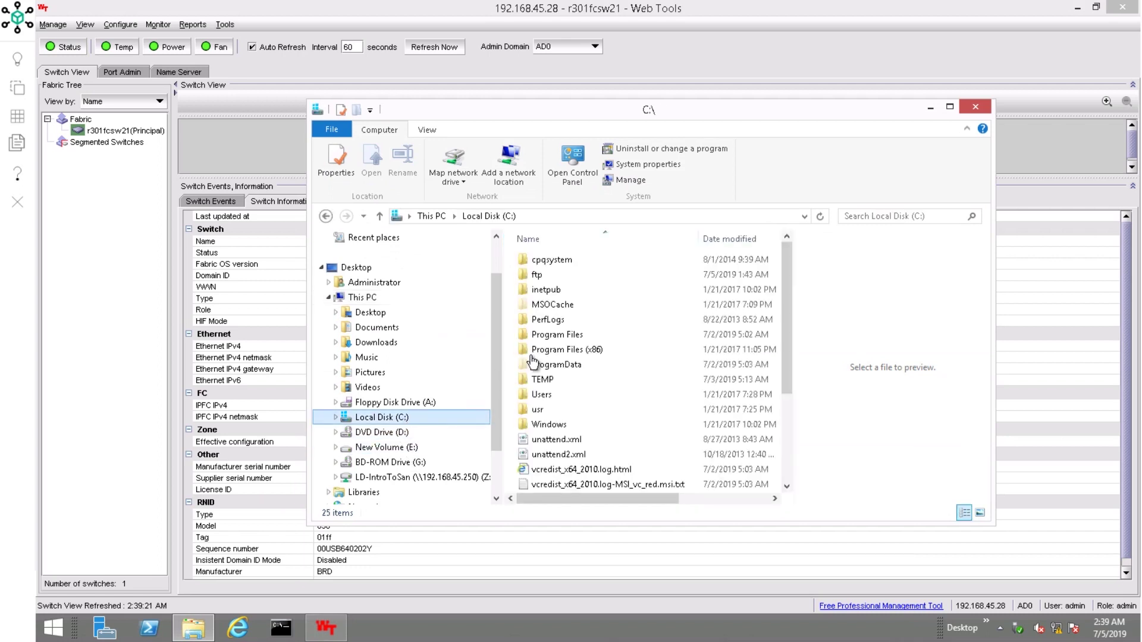
left_click(538, 276)
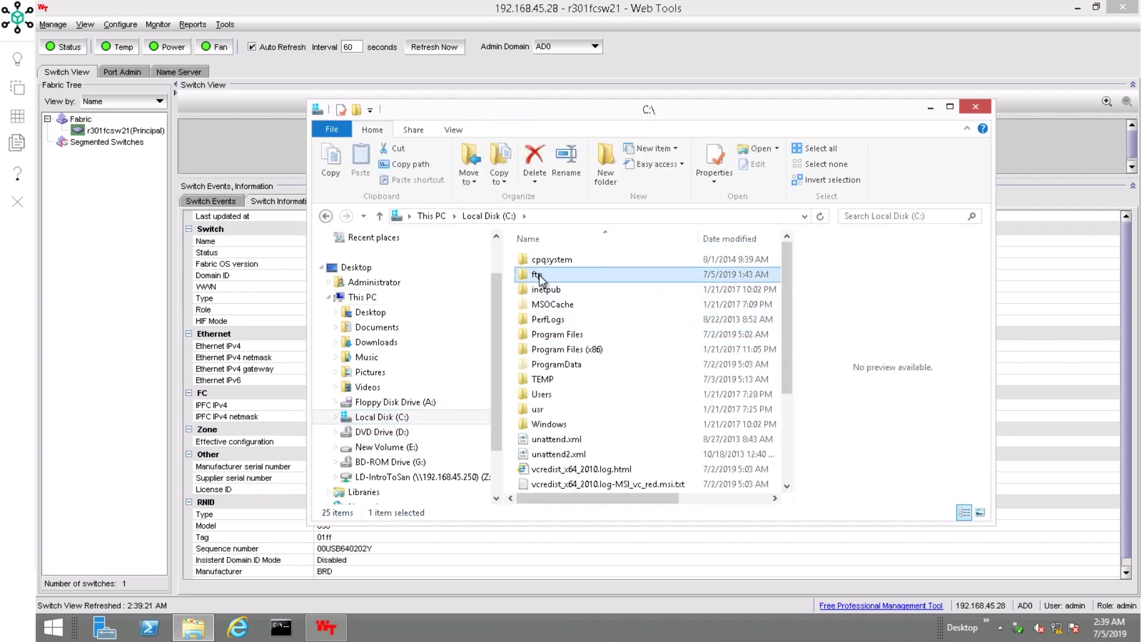
double_click(539, 278)
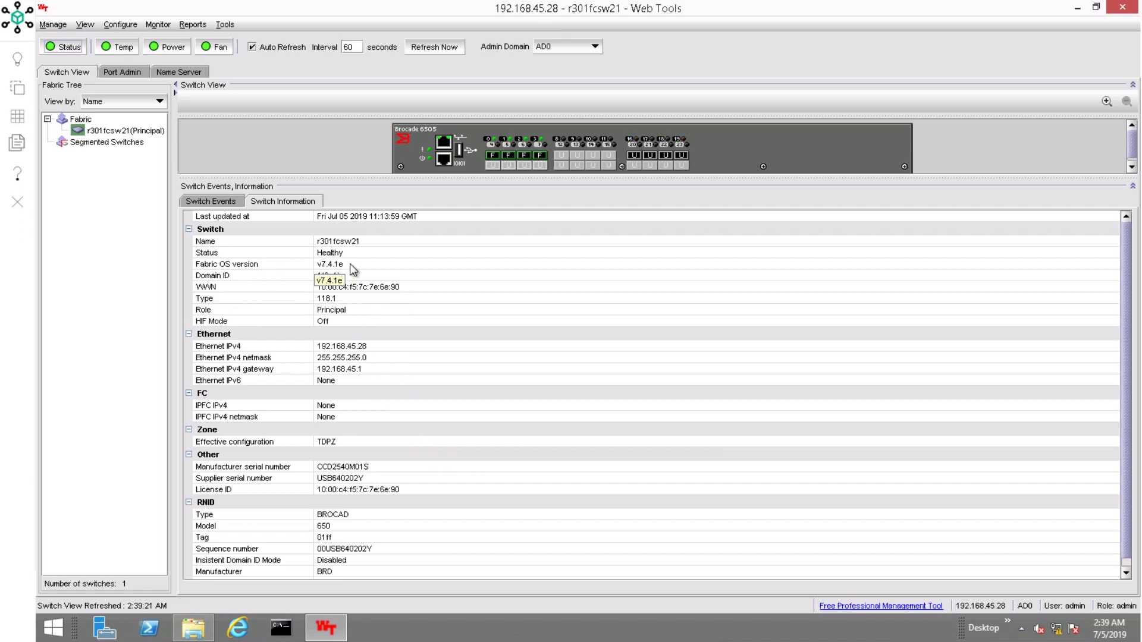
Step: In Switch Admin's Firmware Download, enter host 192.168.45.21, user anonymous, path v8.0.1b
left_click(127, 29)
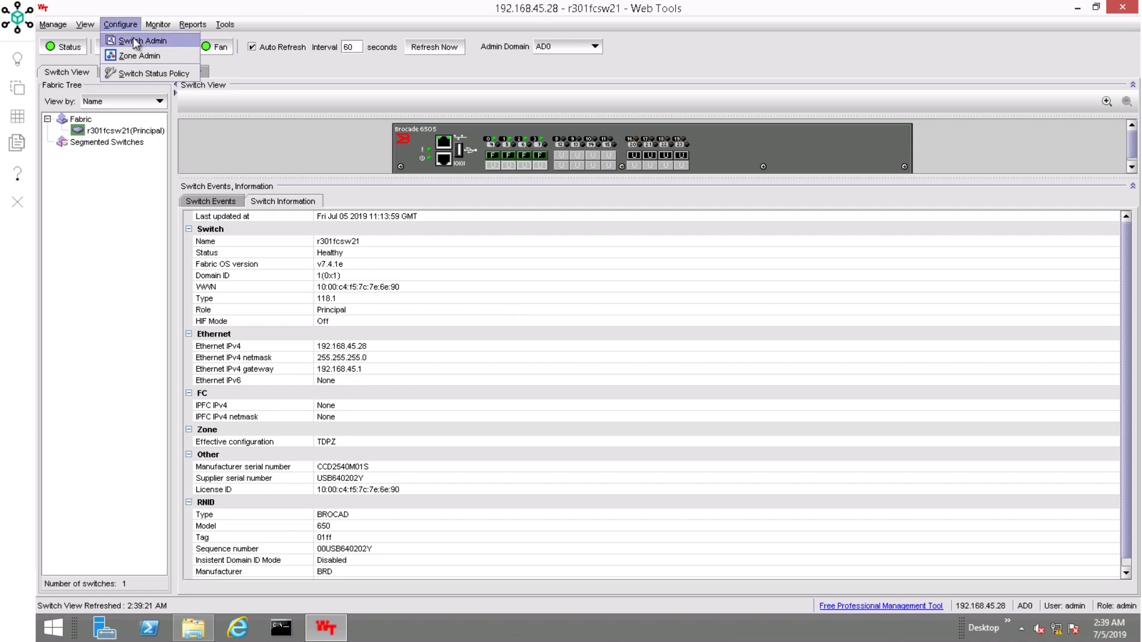
left_click(134, 40)
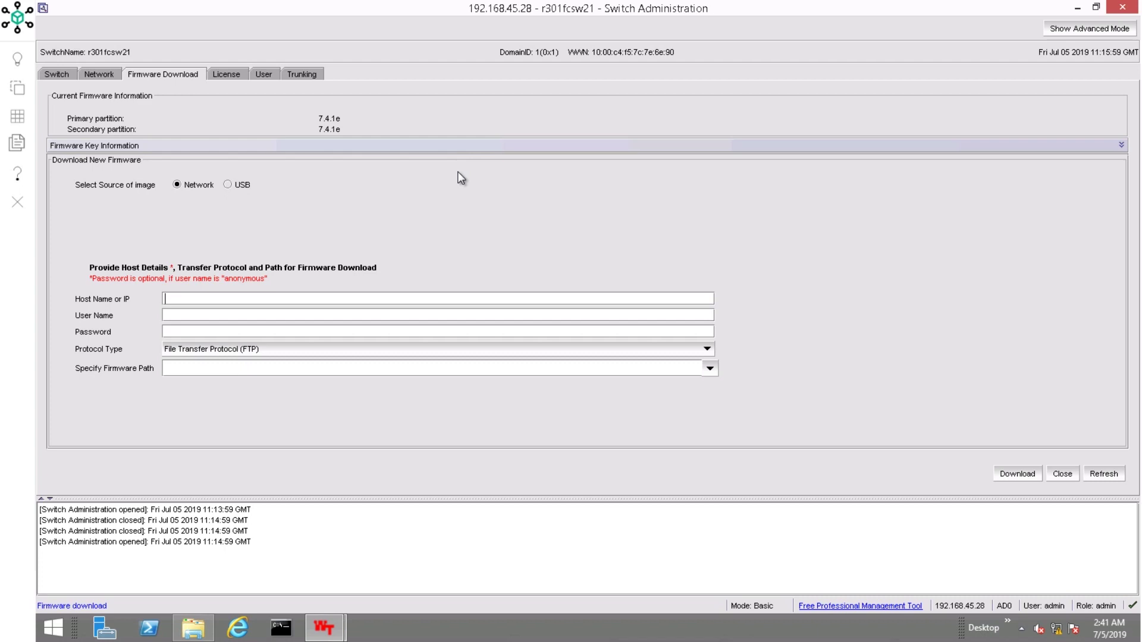
type("192.168.45.21")
key("Tab")
type("anonymous")
key("Tab")
key("Tab")
key("Tab")
left_click(188, 634)
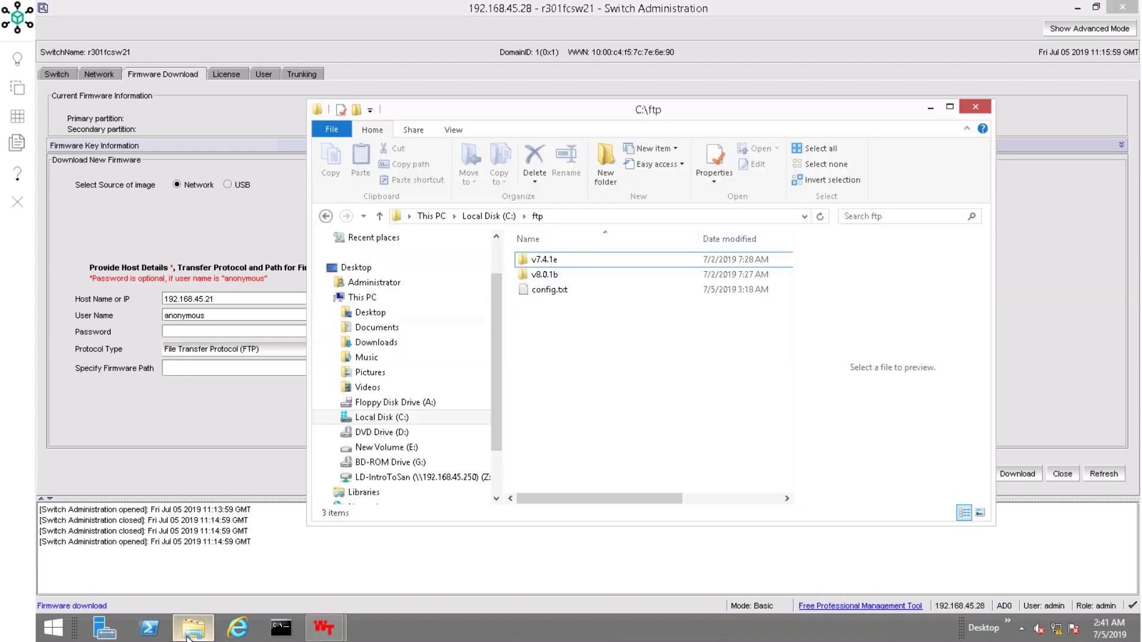
left_click(188, 634)
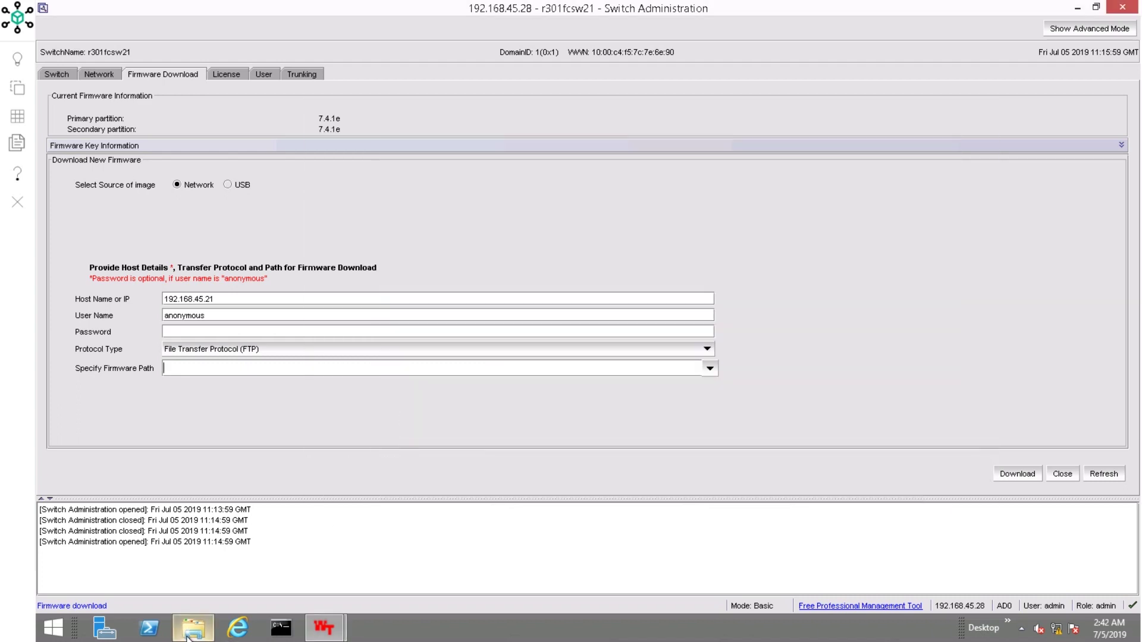
type("v8.0.1b")
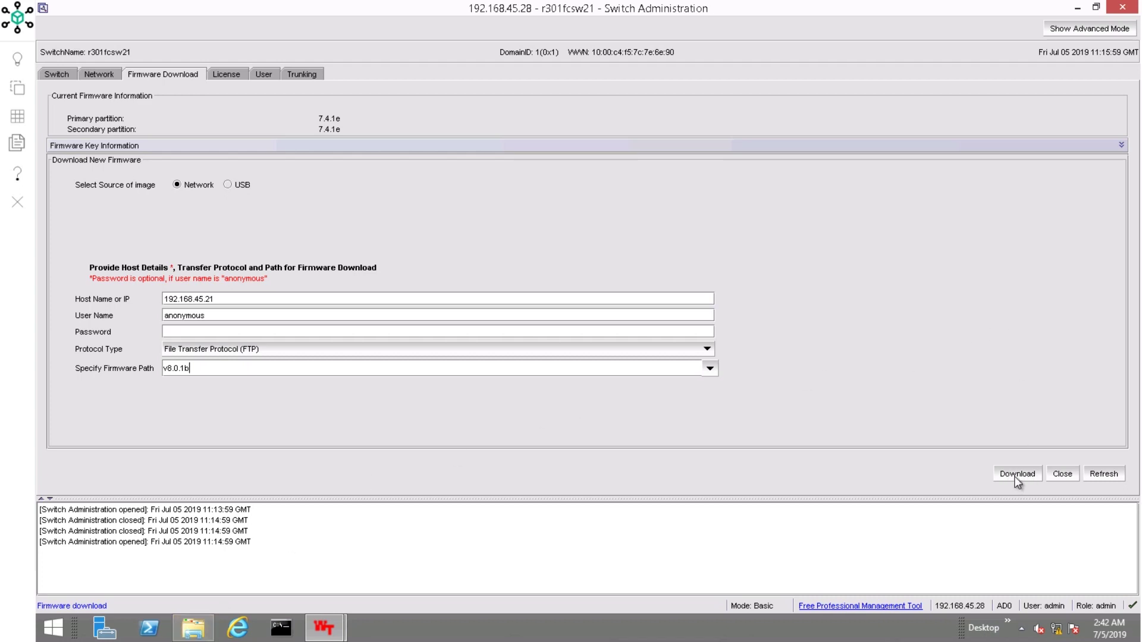
Step: Start the v8.0.1b firmware download and confirm past the downgrade warning
left_click(1016, 478)
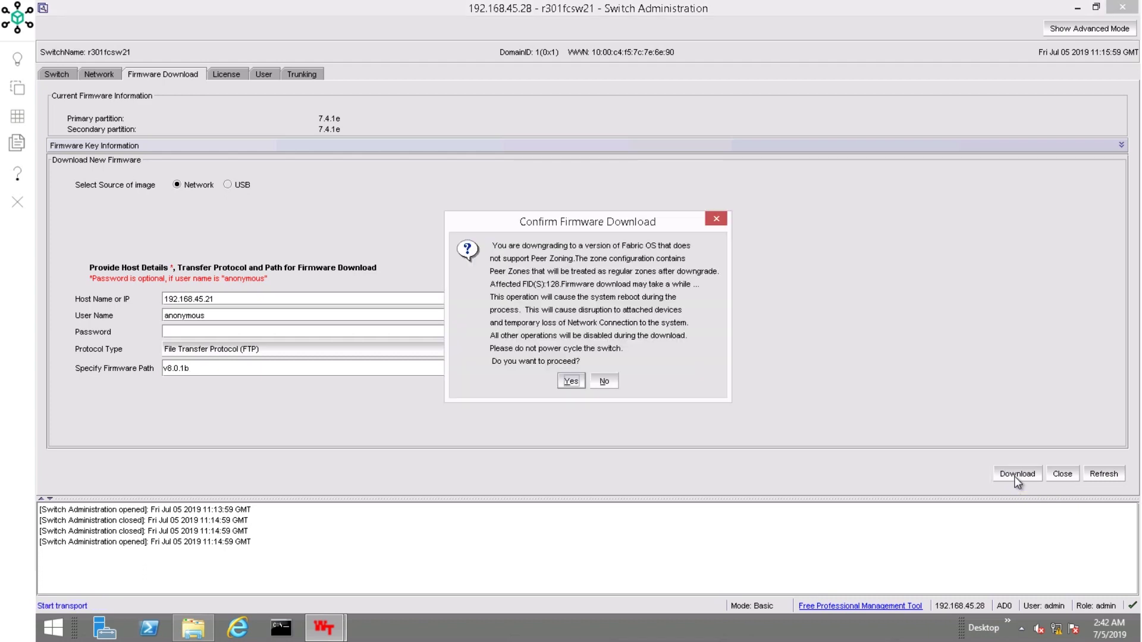
left_click(570, 383)
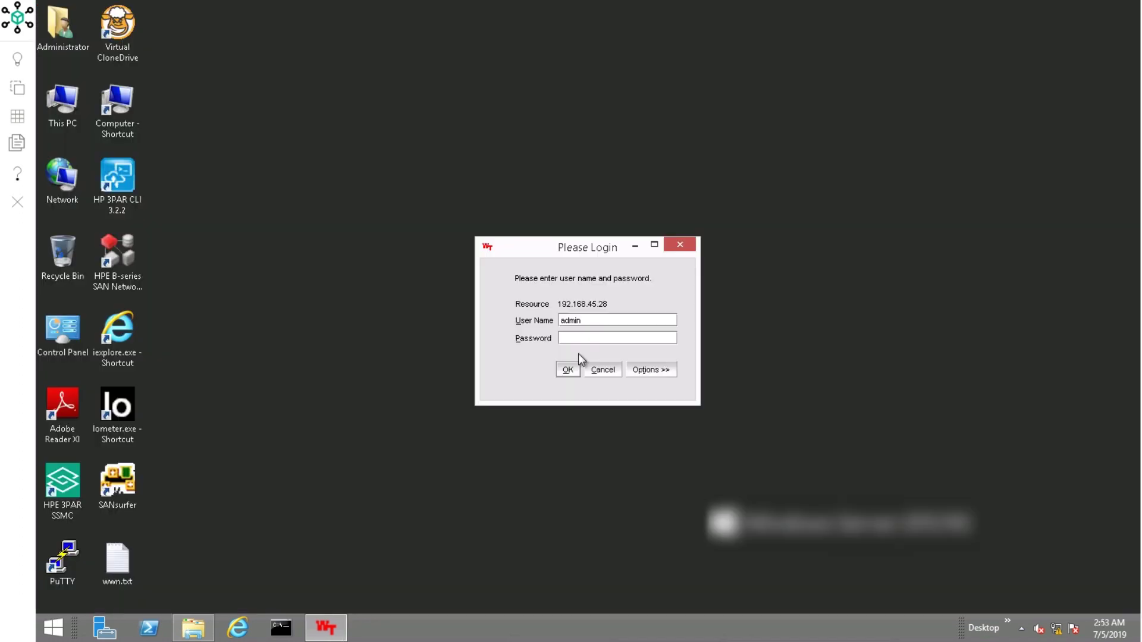
Step: Submit the Web Tools login for switch 192.168.45.28
key("Return")
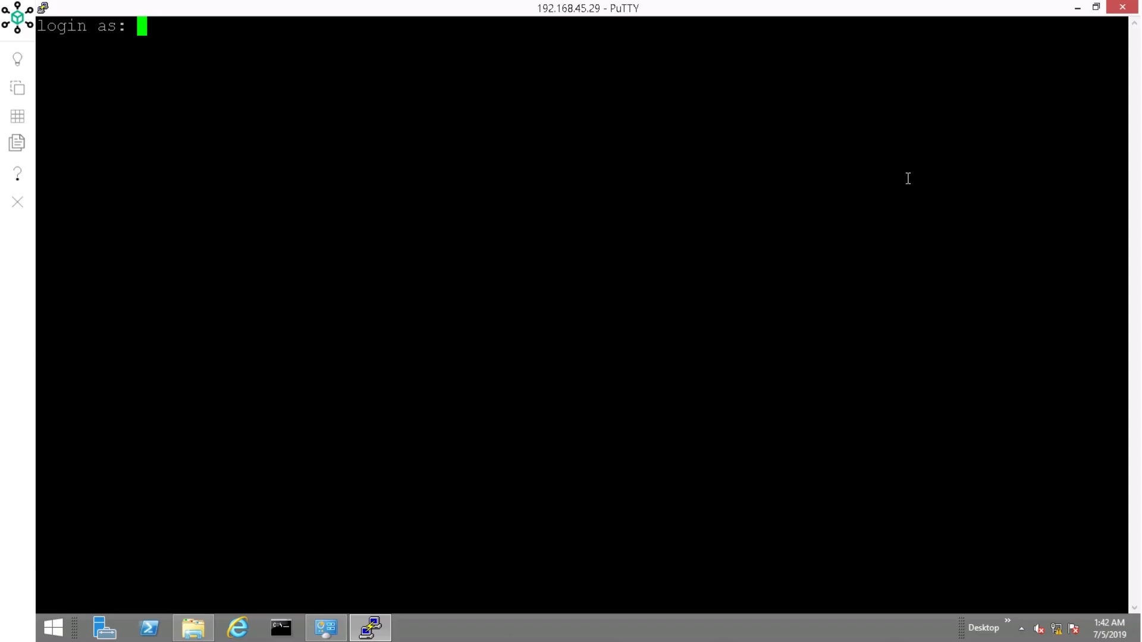
Step: Log in as admin with the password and run version to check the firmware
type("admin")
key("Return")
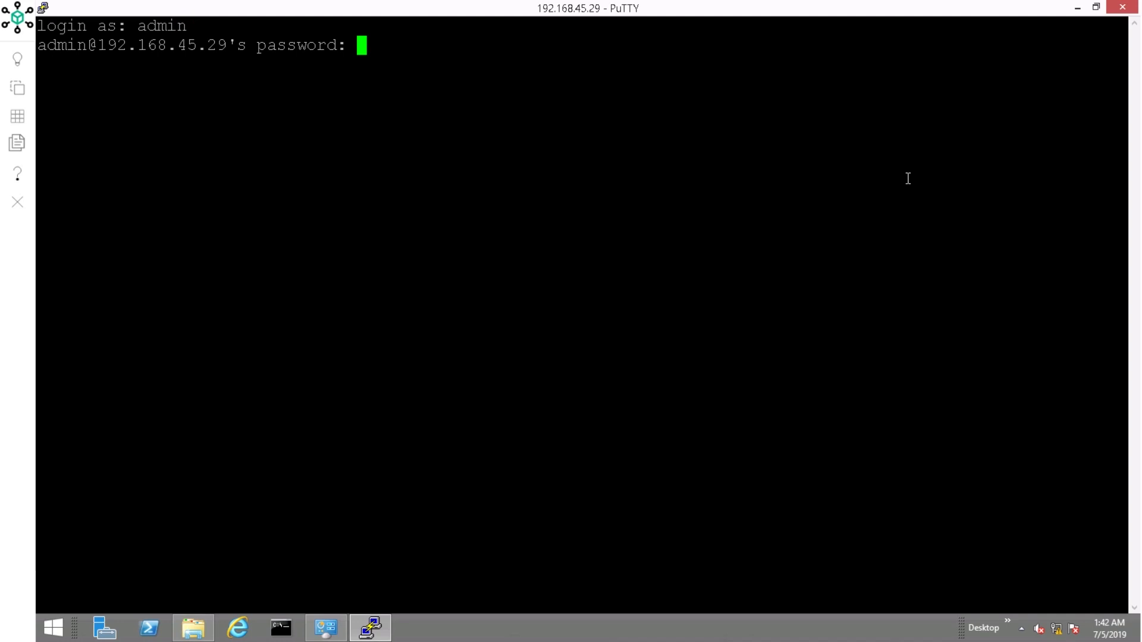
key("Return")
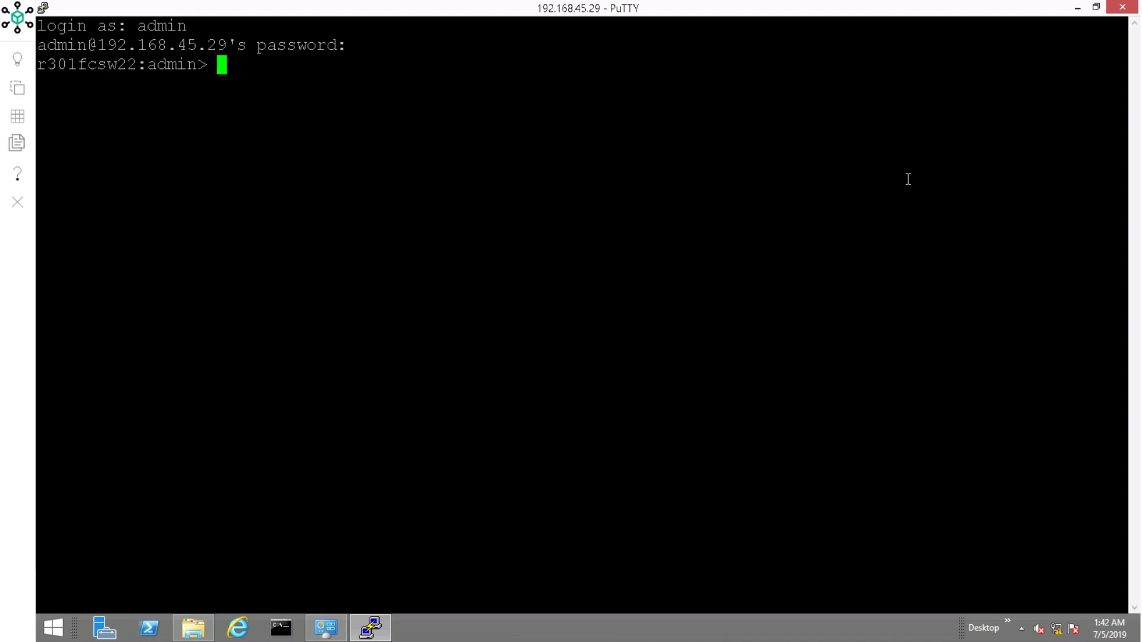
type("version")
key("Return")
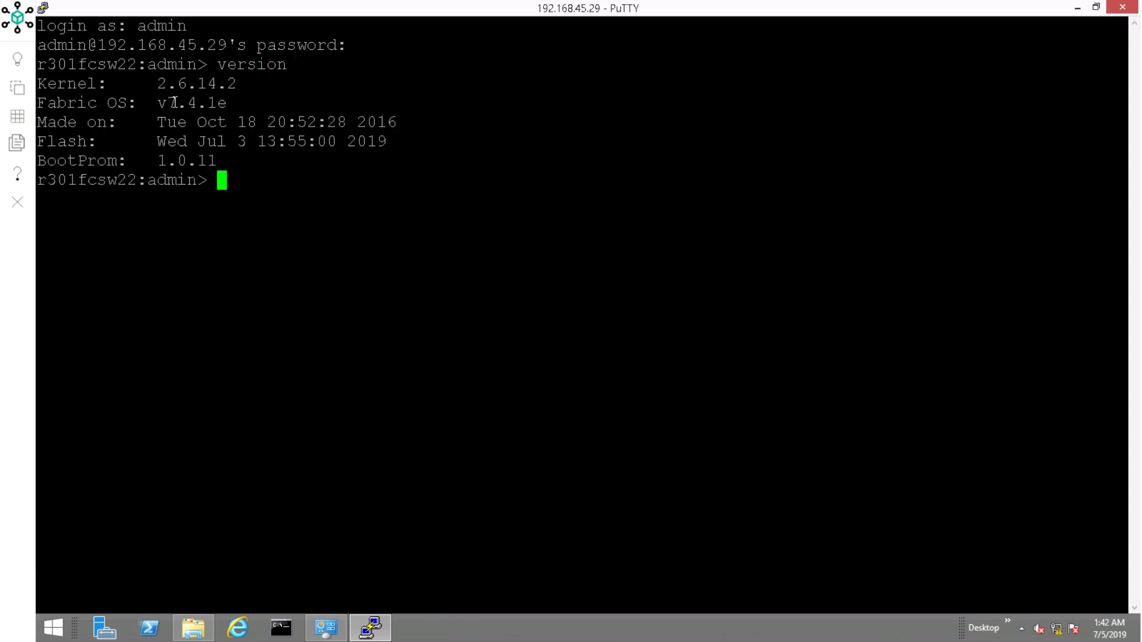
Step: Start configupload over FTP to server 192.168.45.21 as user anonymous
type("configupload")
key("Return")
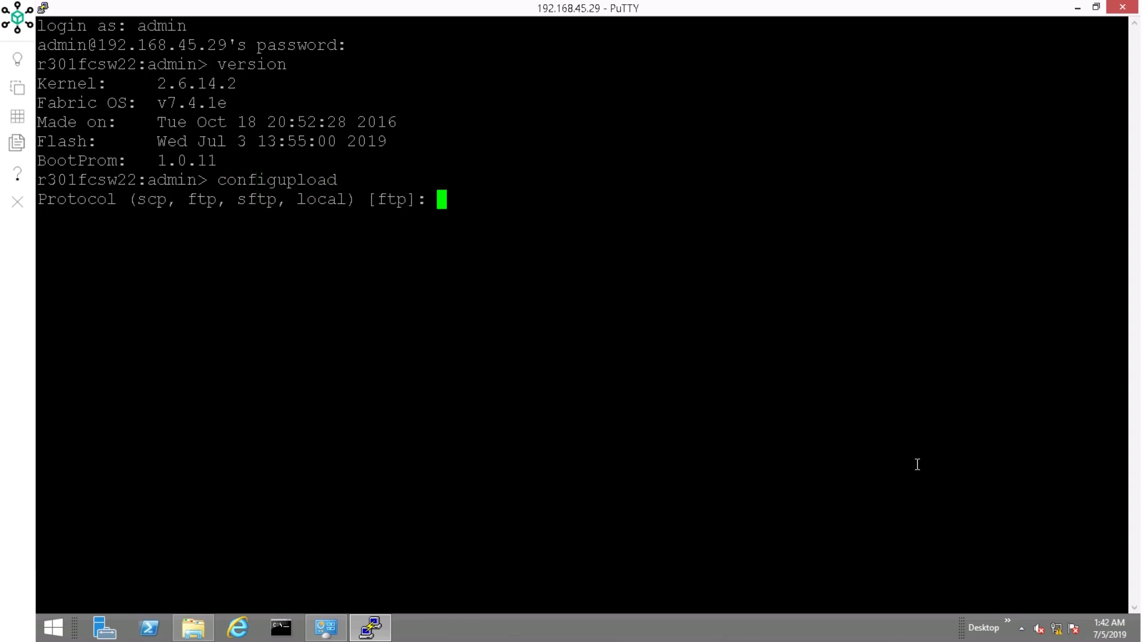
type("ftp")
key("Return")
type("192.")
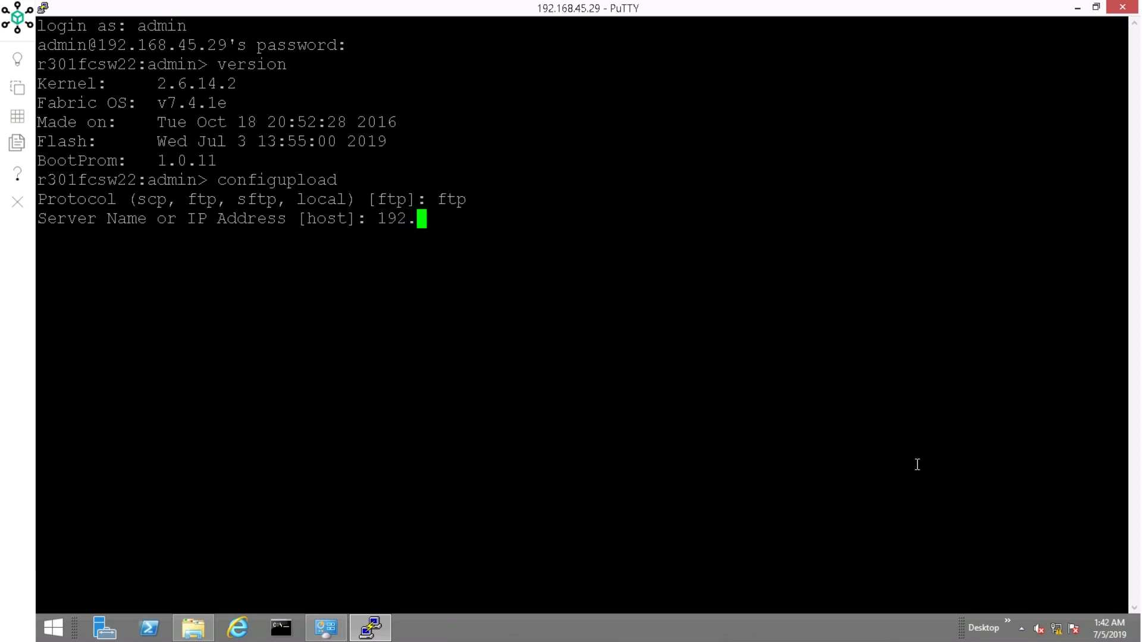
type("168.45.21")
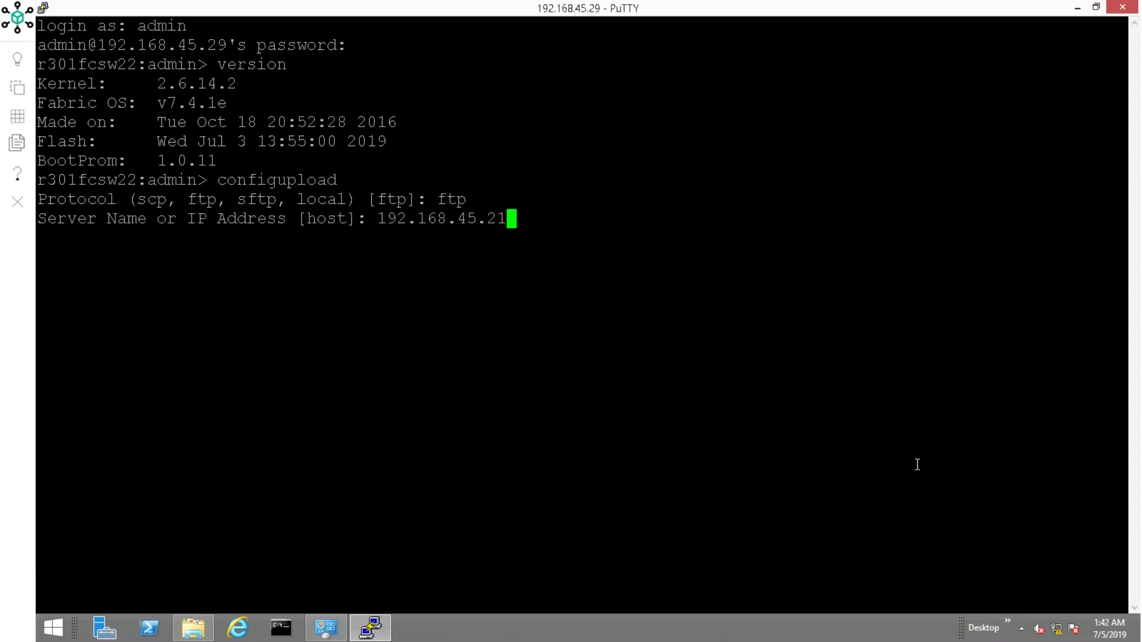
key("Return")
type("anonymous")
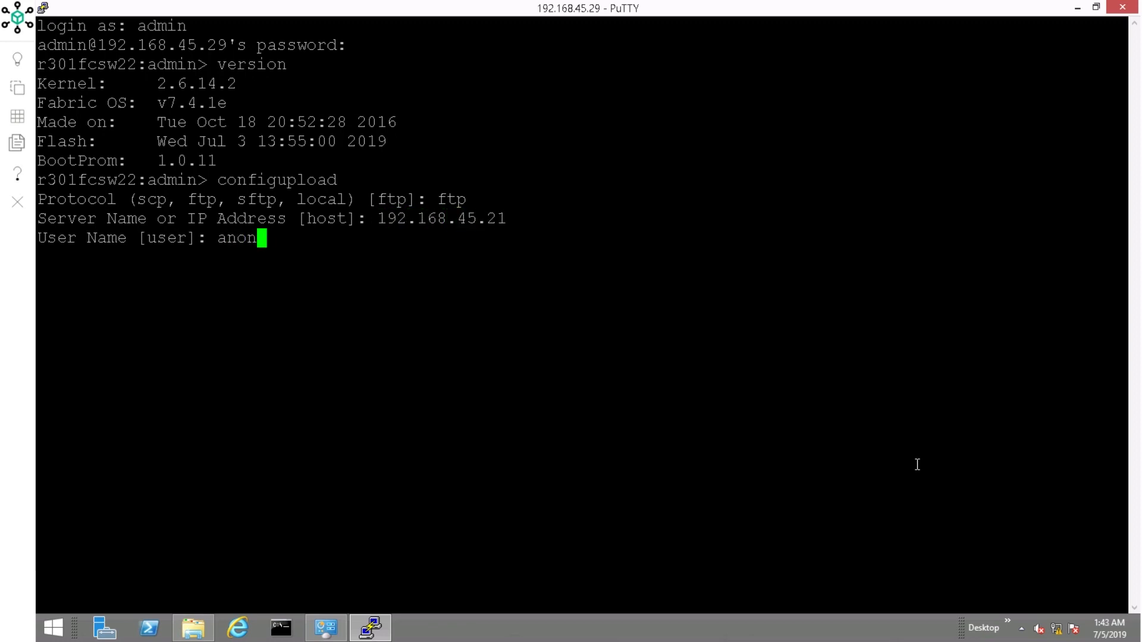
key("Return")
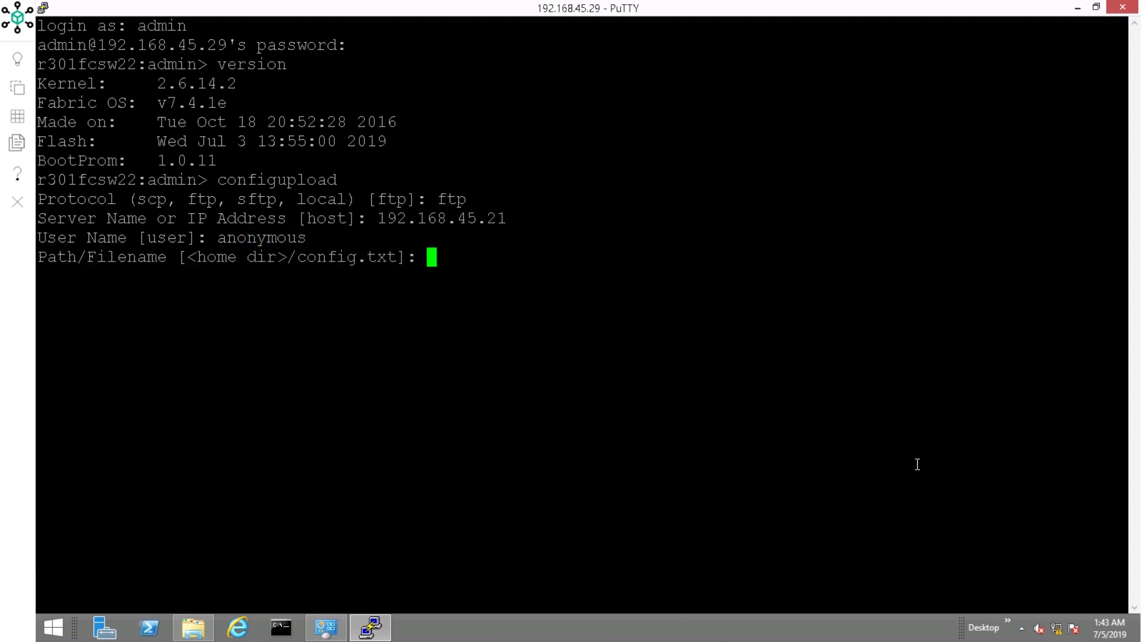
Step: Upload all configuration sections as config.txt, then check C:\ftp for the file
type("config.")
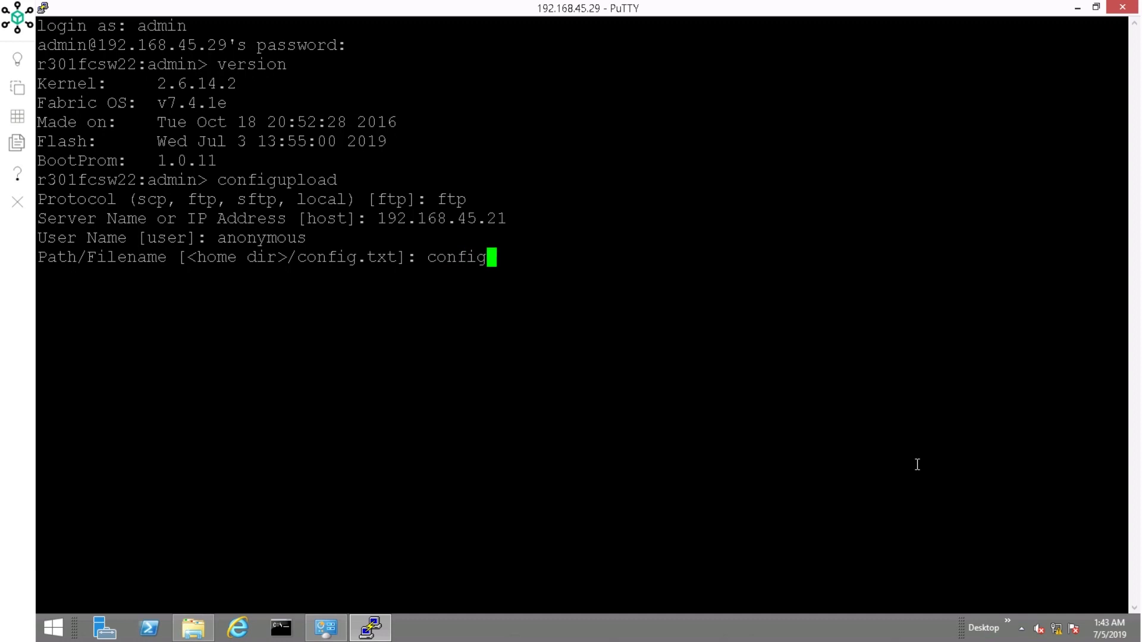
type("txt")
key("Left")
key("Left")
key("Left")
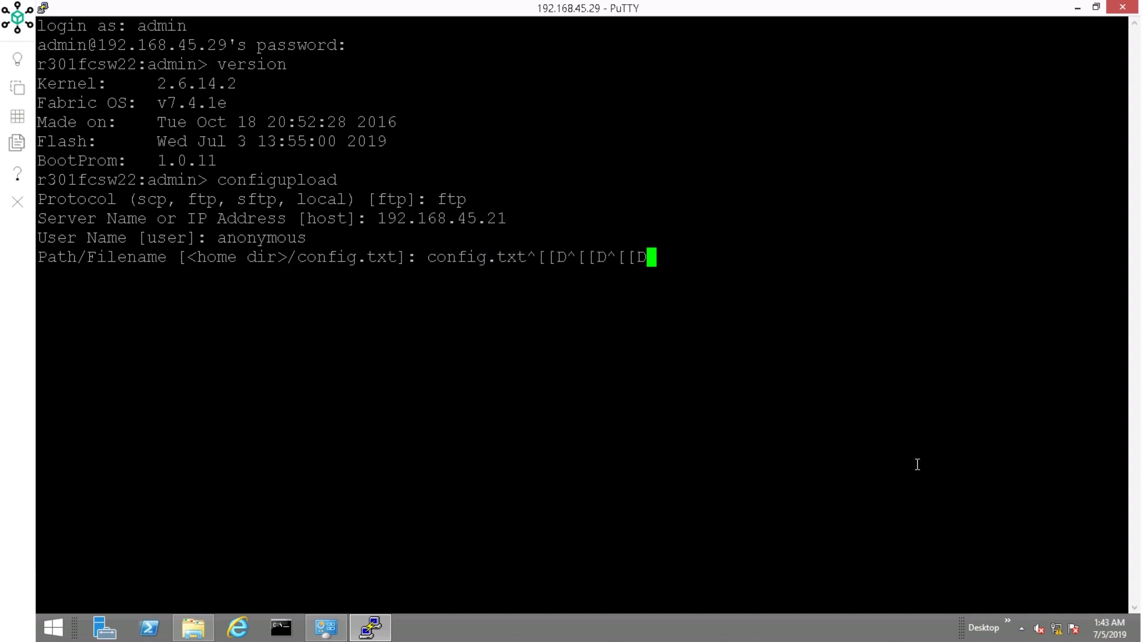
key("BackSpace")
key("BackSpace")
key("BackSpace")
key("BackSpace")
key("BackSpace")
key("BackSpace")
key("BackSpace")
key("BackSpace")
key("BackSpace")
key("BackSpace")
key("BackSpace")
key("BackSpace")
key("Return")
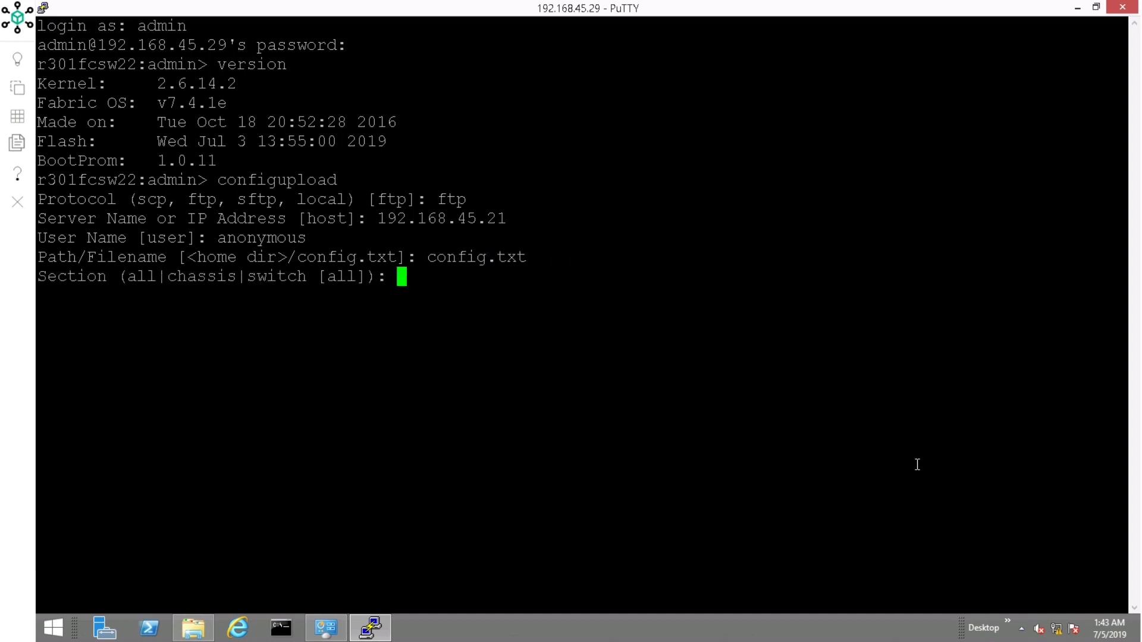
type("all")
key("Return")
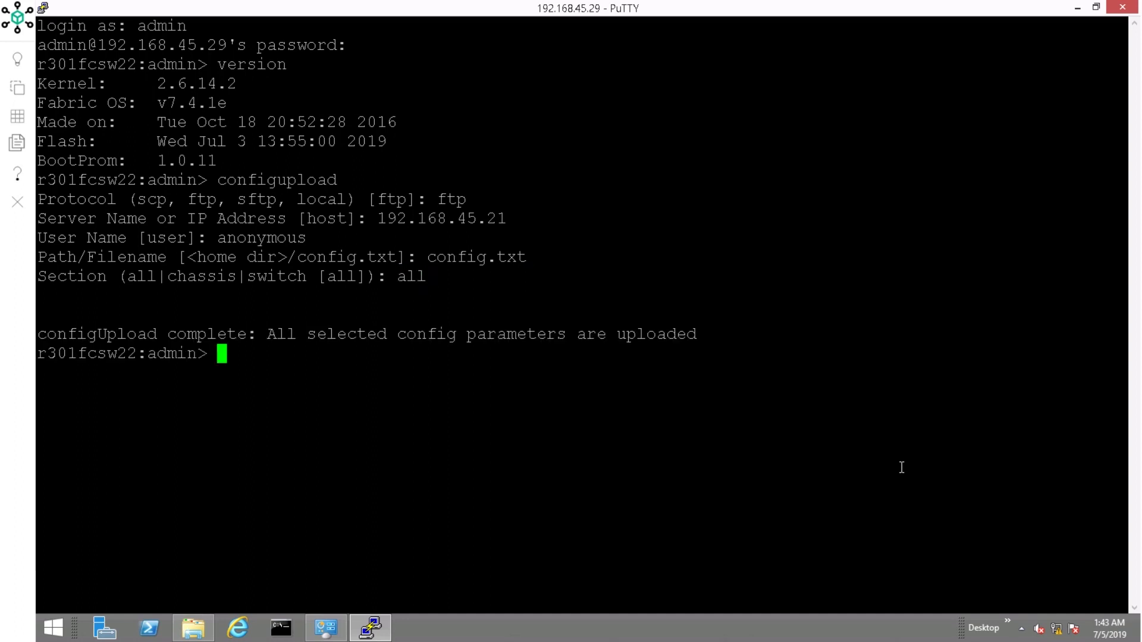
left_click(193, 628)
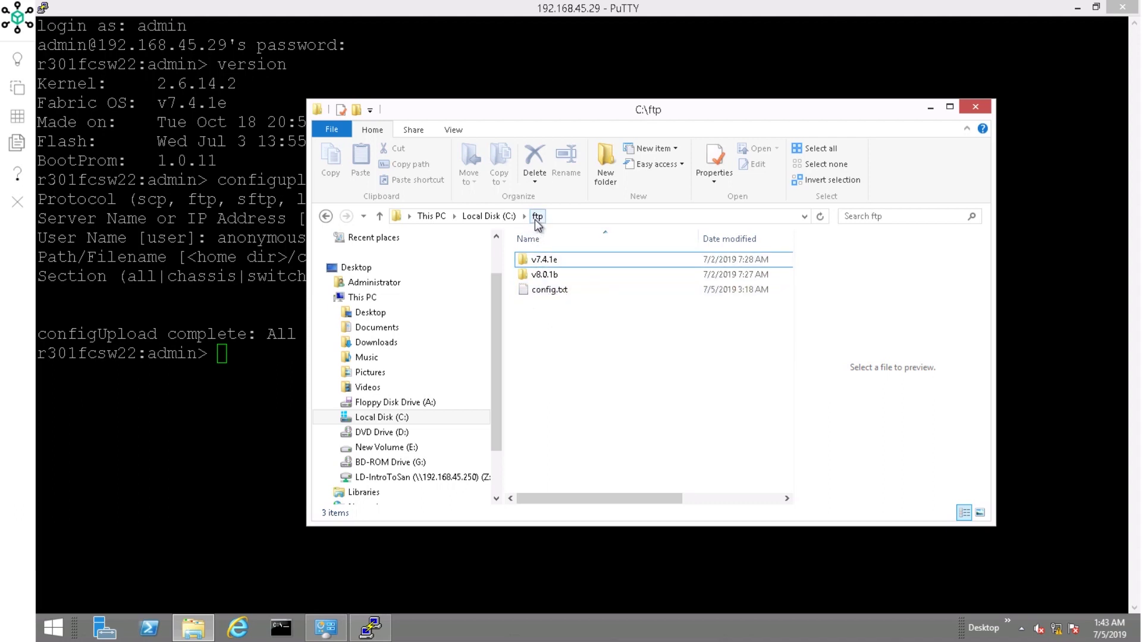
Step: Start firmwaredownload from server 192.168.45.21 as user anonymous
key("alt+Tab")
type("f")
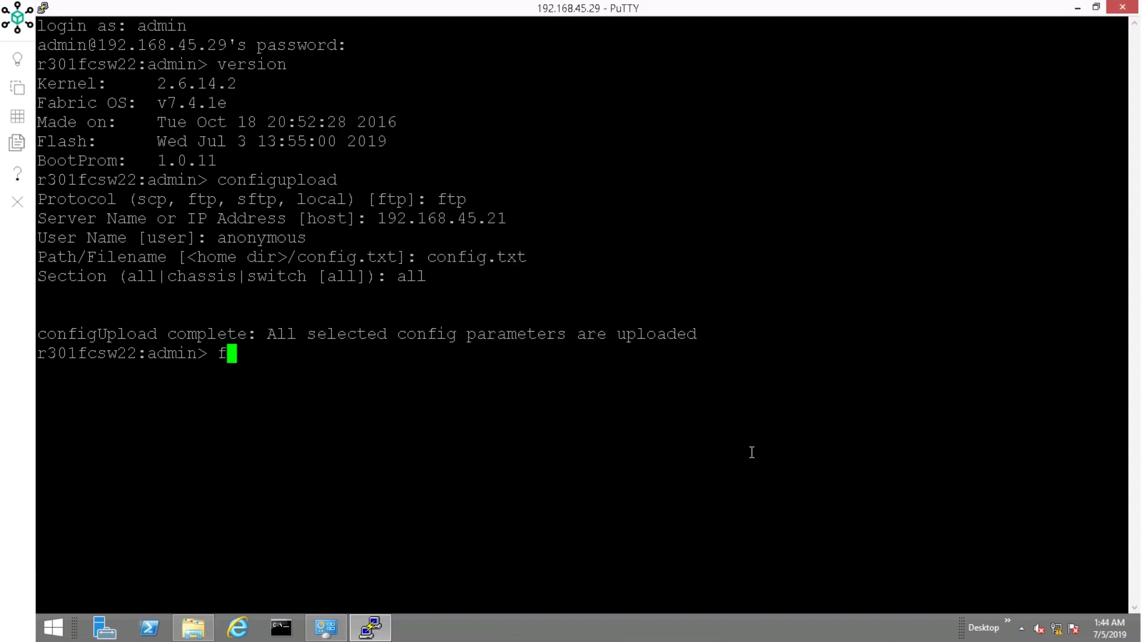
type("irmwaredown")
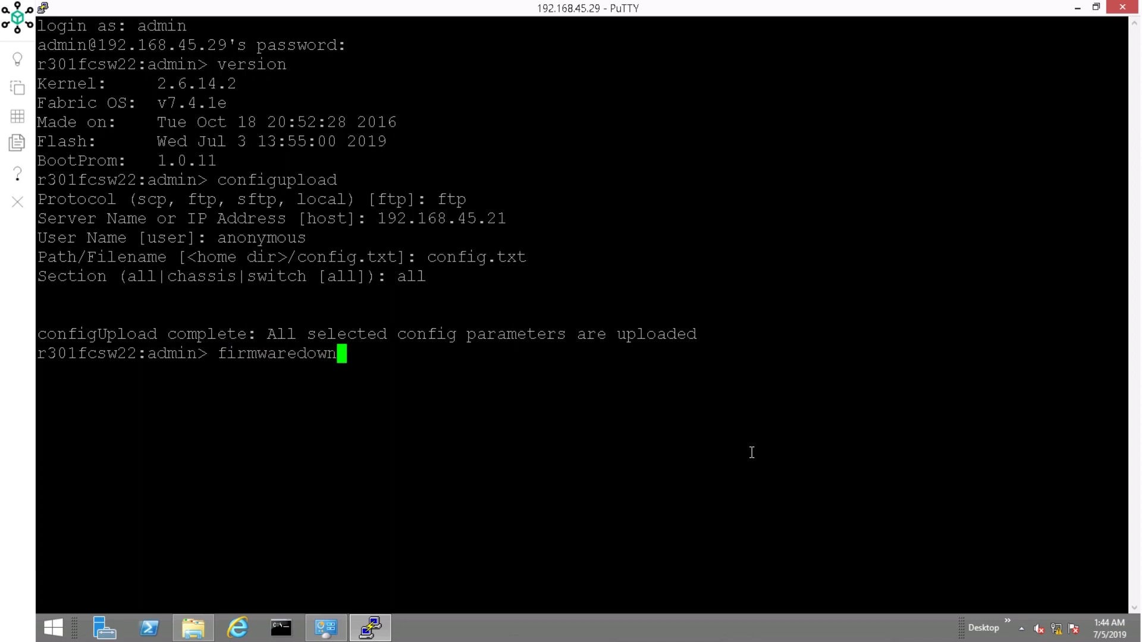
type("load")
key("Return")
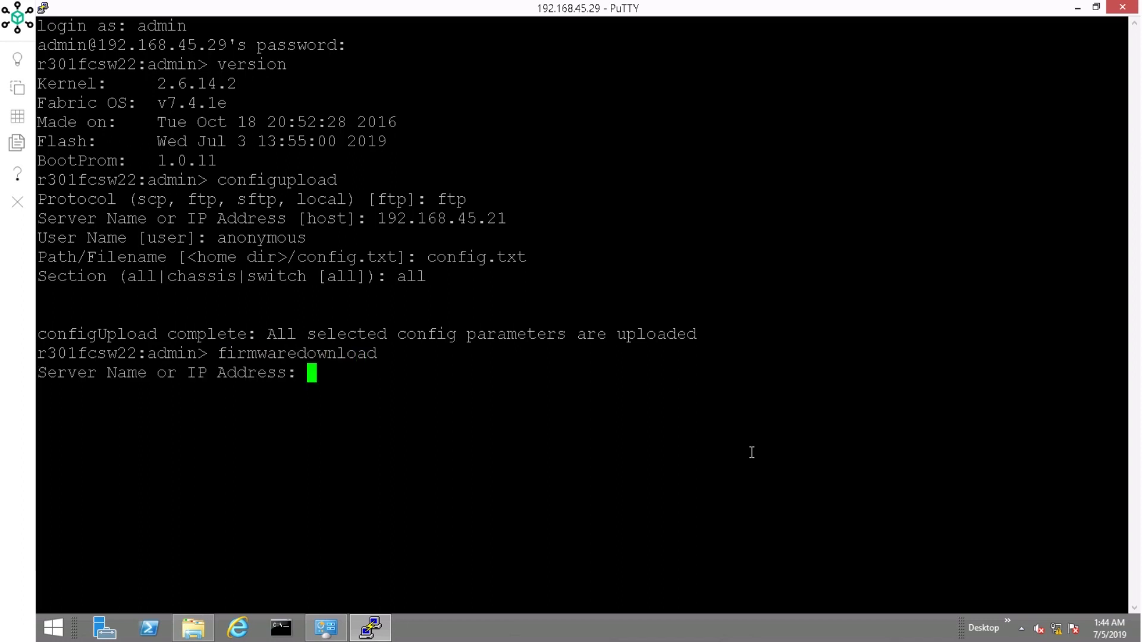
type("192.168")
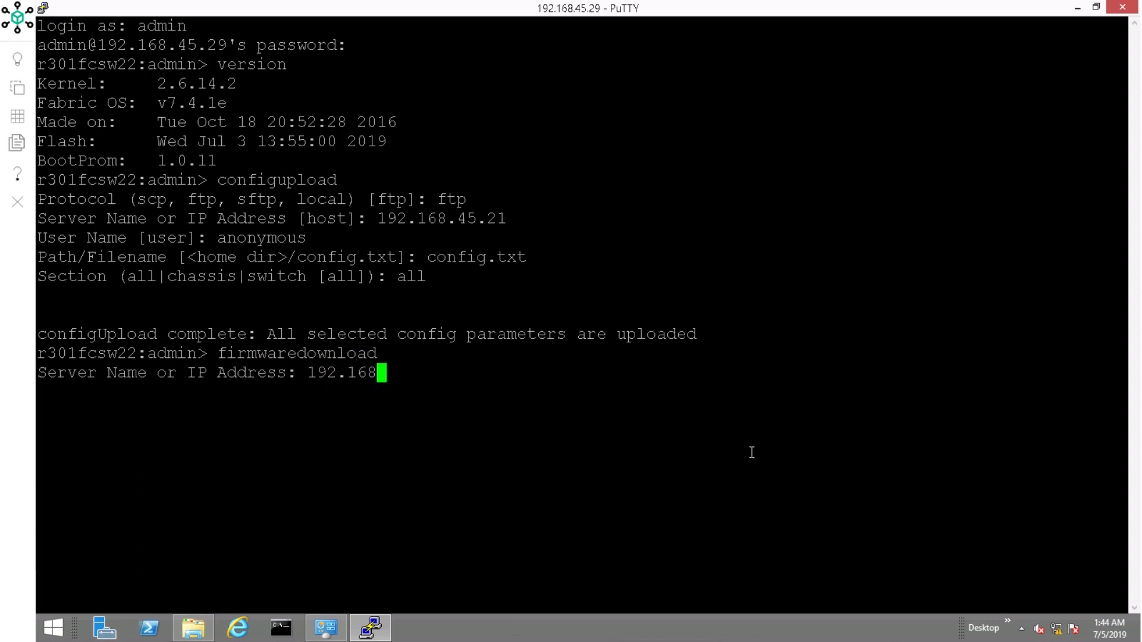
type(".45.21")
key("Return")
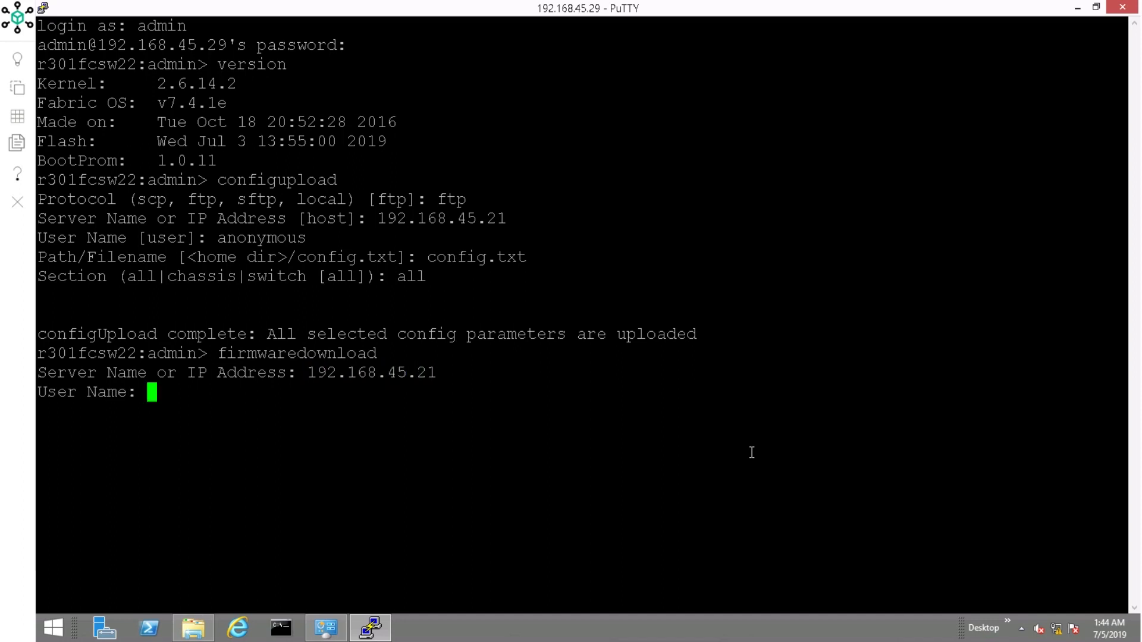
type("anonymous")
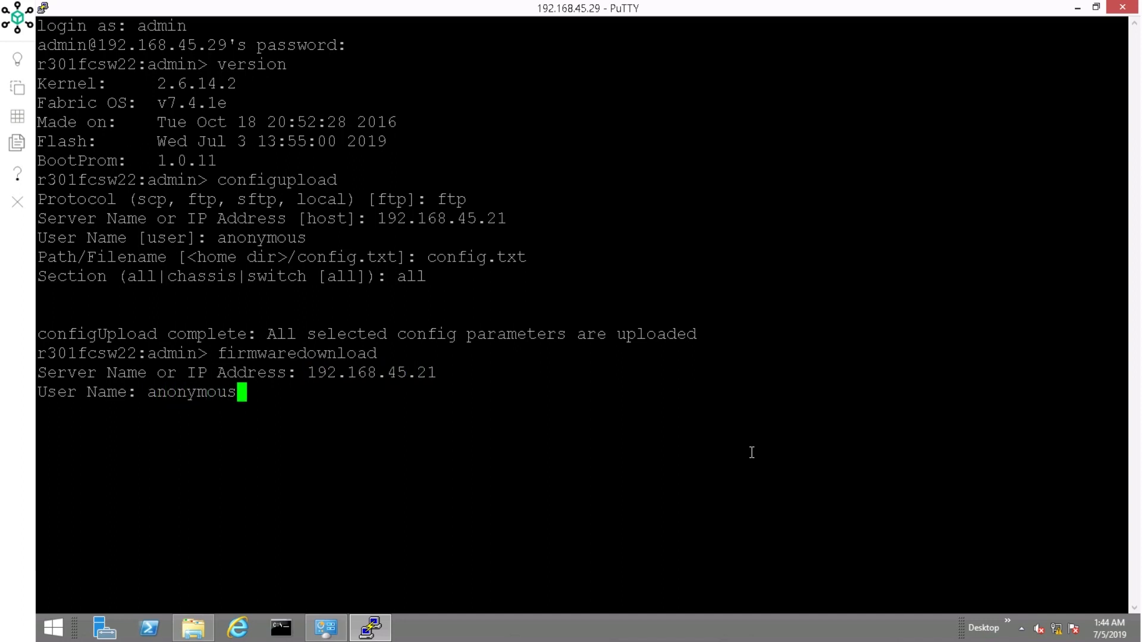
key("Return")
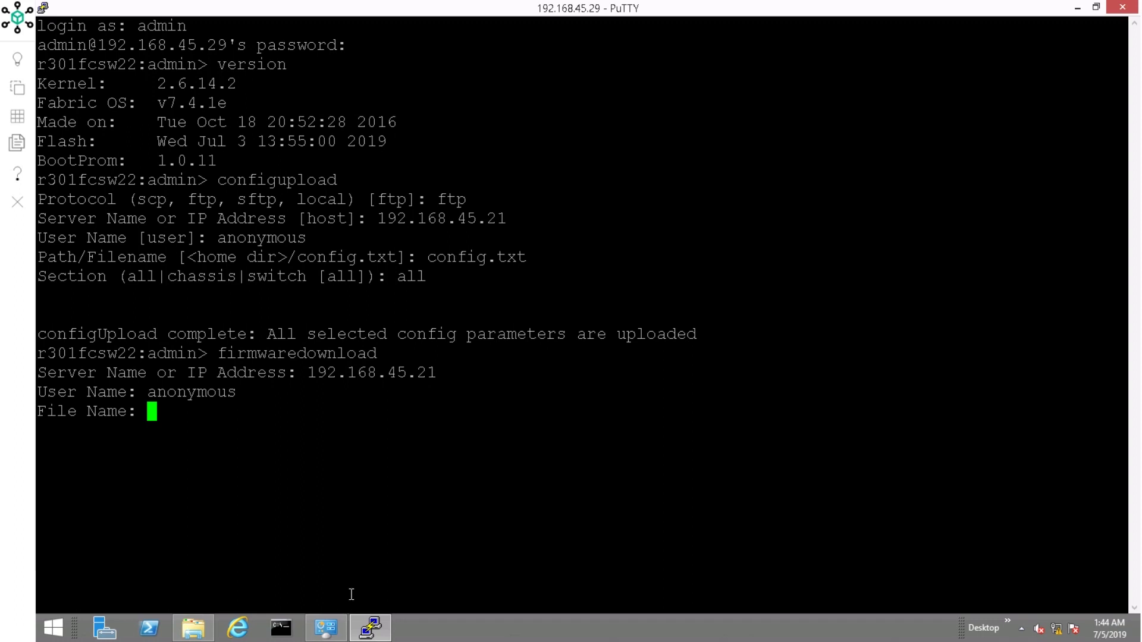
Step: Give firmware path /v8.0.1b and choose protocol 2 (FTP)
left_click(209, 634)
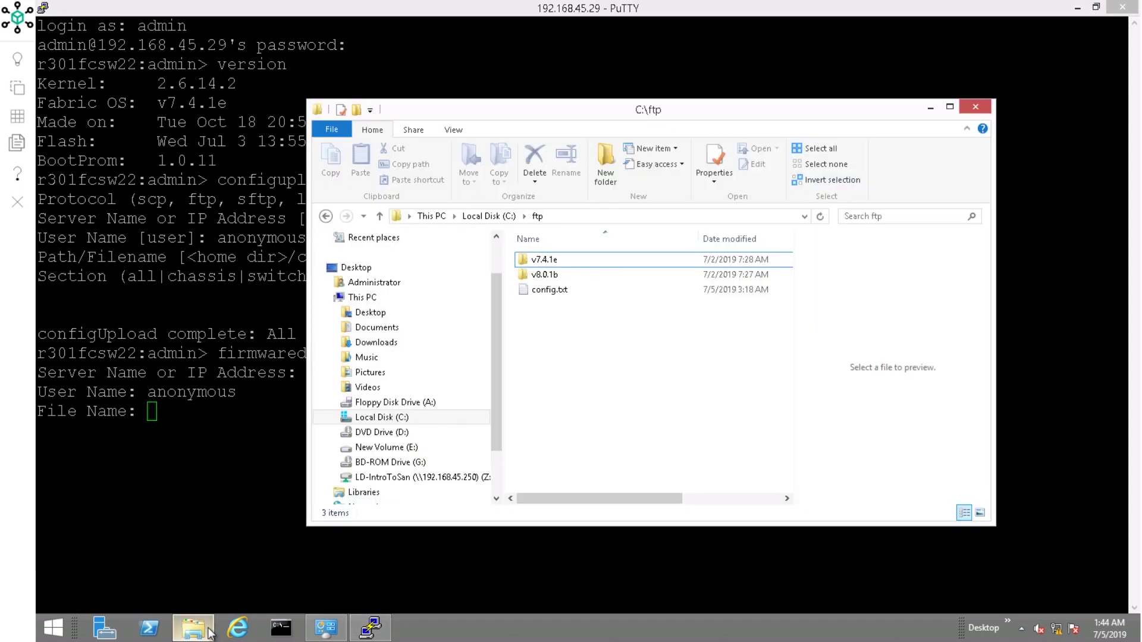
left_click(208, 634)
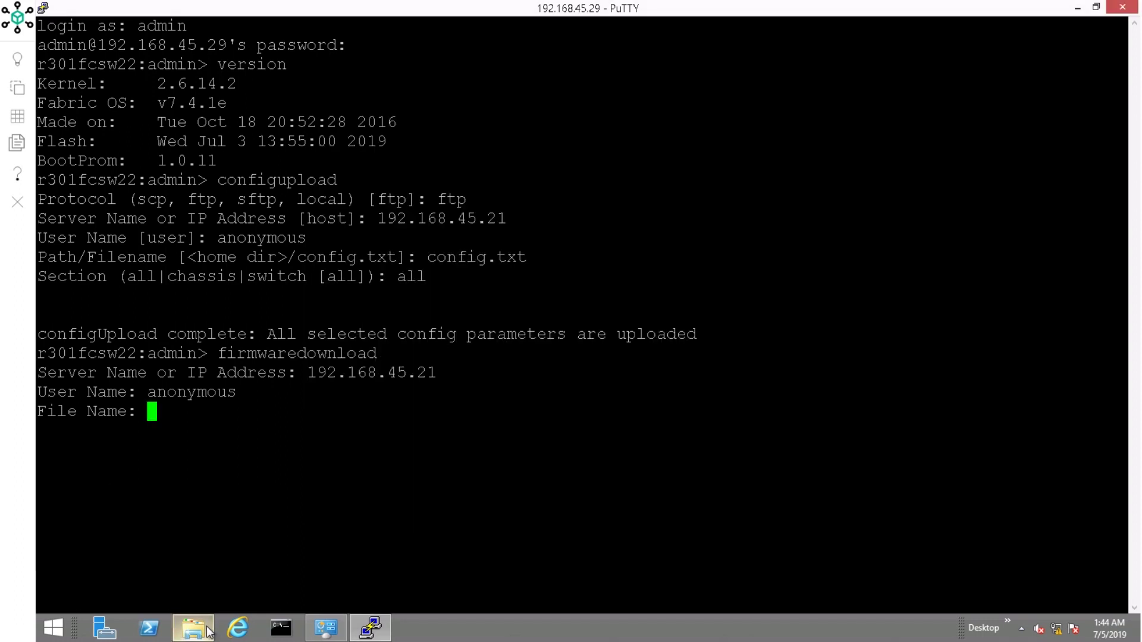
type("/v8.0.1b")
key("Return")
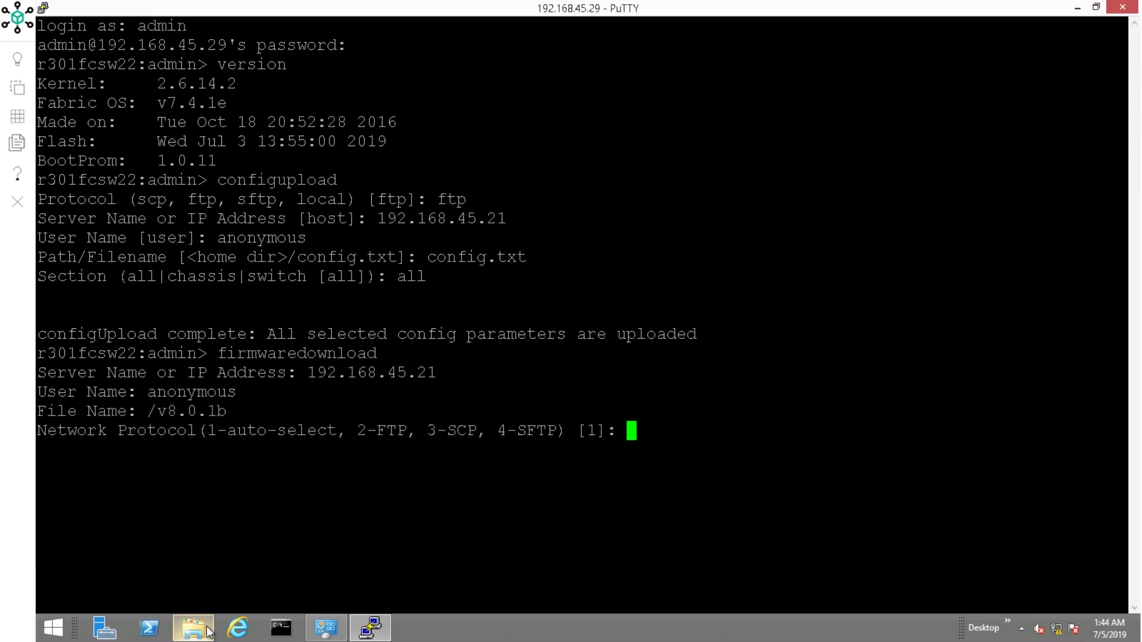
type("2")
key("Return")
key("Return")
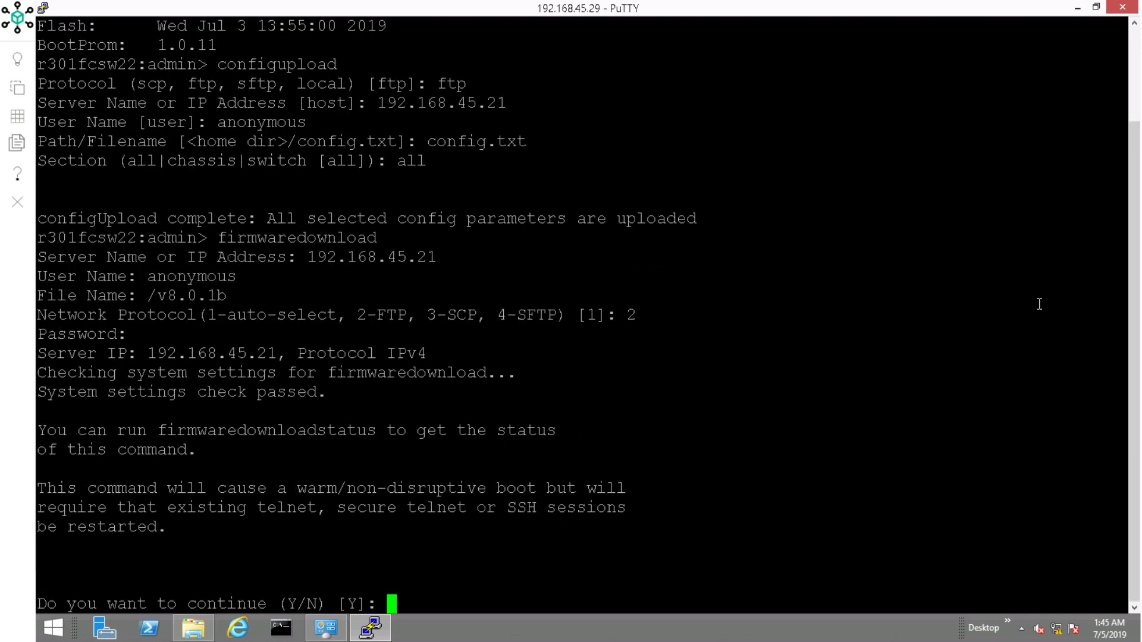
Step: Answer Y to continue the download and let the switch reboot
type("Y")
key("Return")
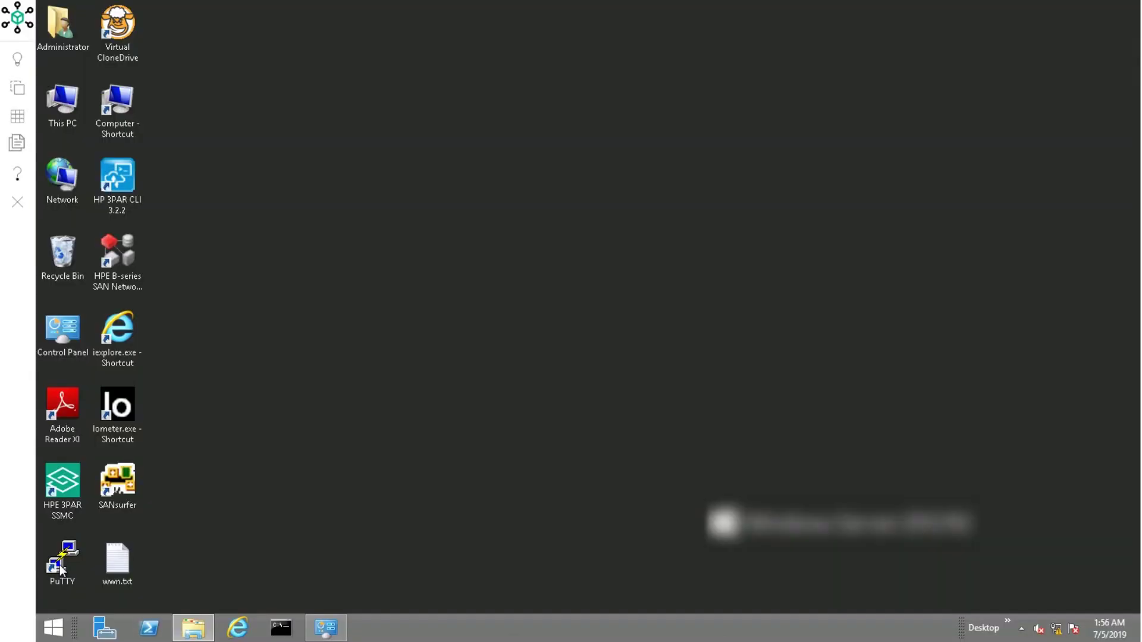
Step: Launch PuTTY and enter host 192.168.45.29 for an SSH session on port 22
double_click(61, 563)
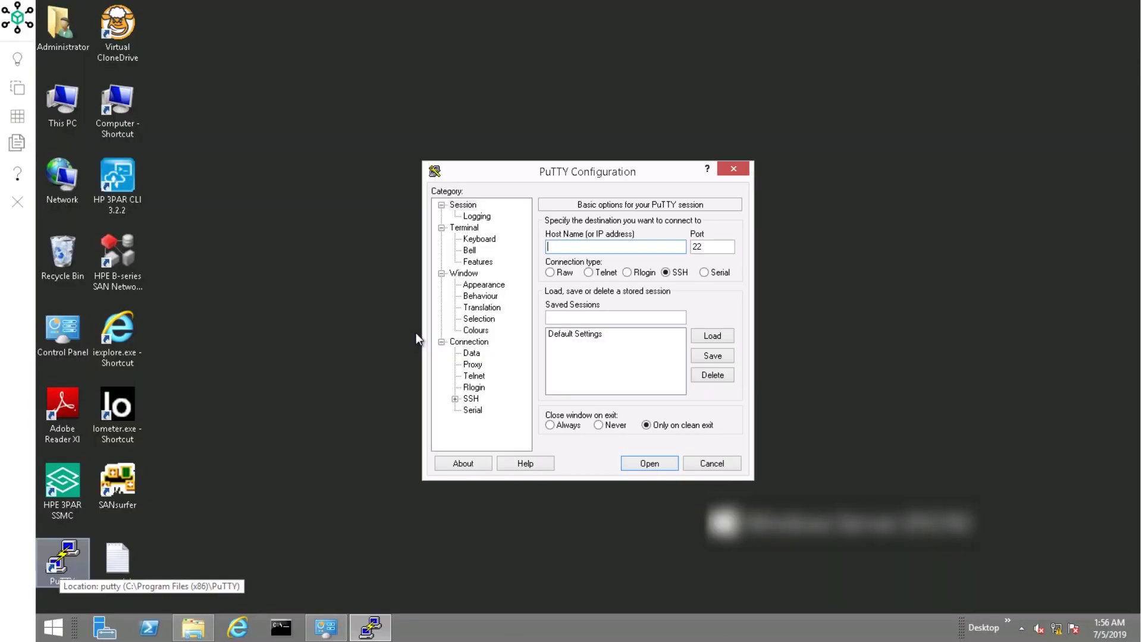
type("192")
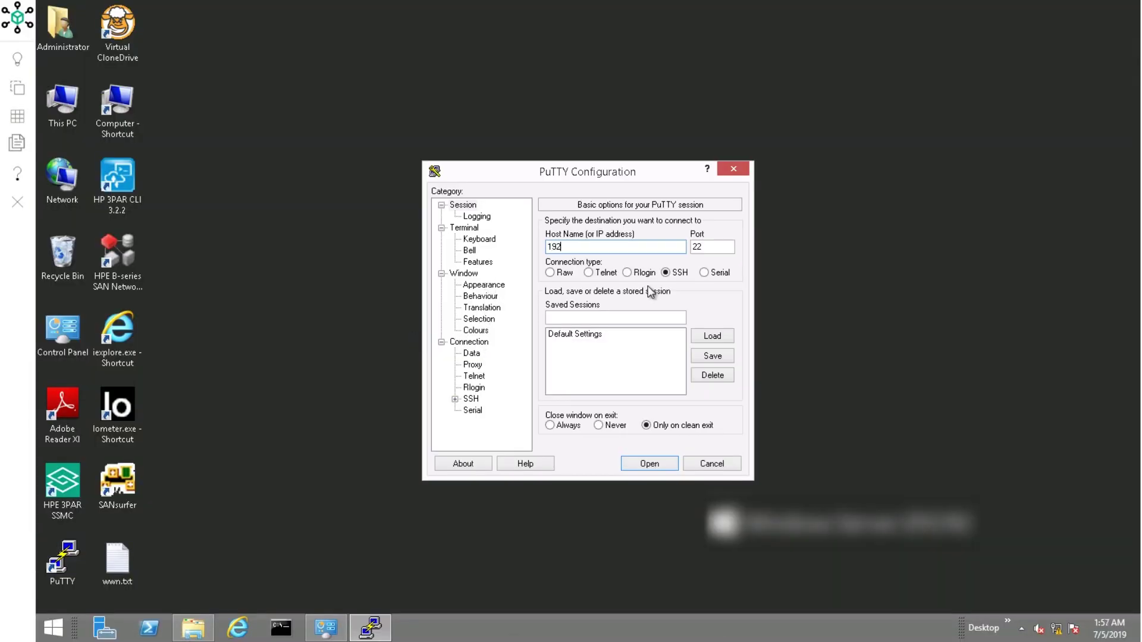
type(".168.45.29")
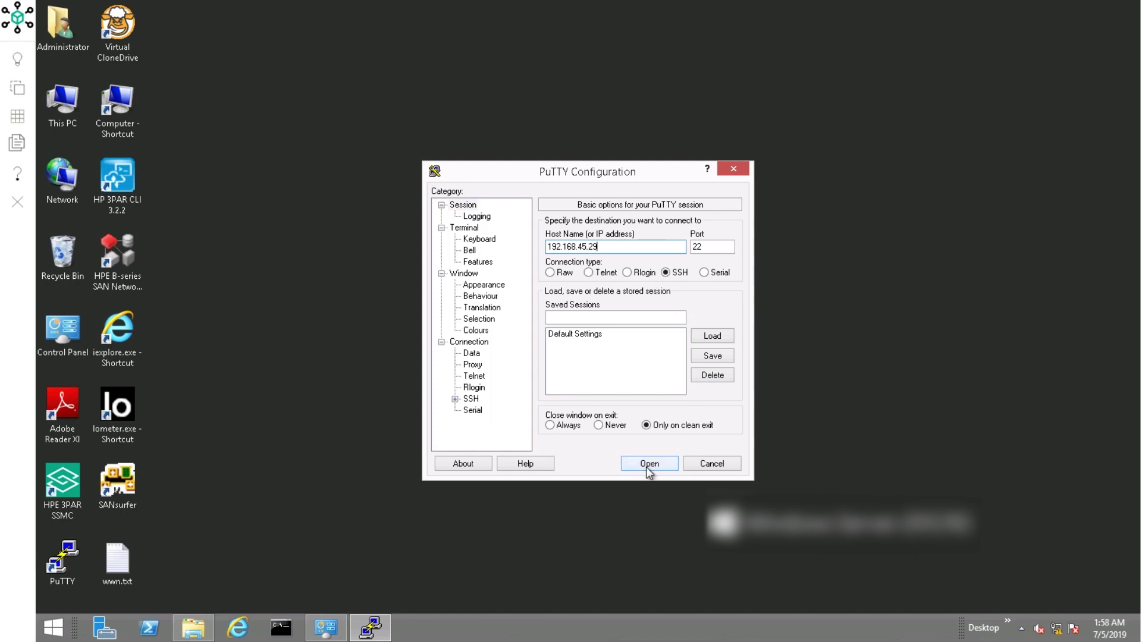